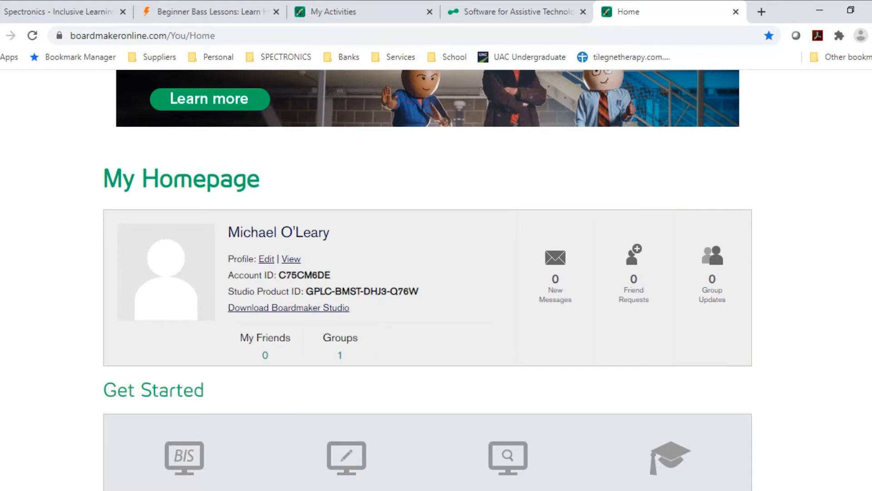
# - Look over the homepage and open the My Boardmaker page with the saved activities
pyautogui.scroll(-5, 427, 280)
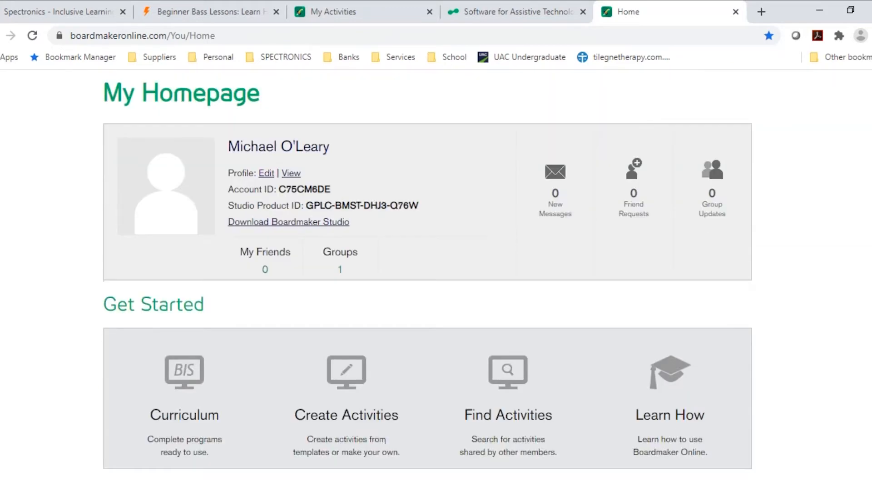
pyautogui.scroll(7, 427, 280)
pyautogui.scroll(-8, 428, 280)
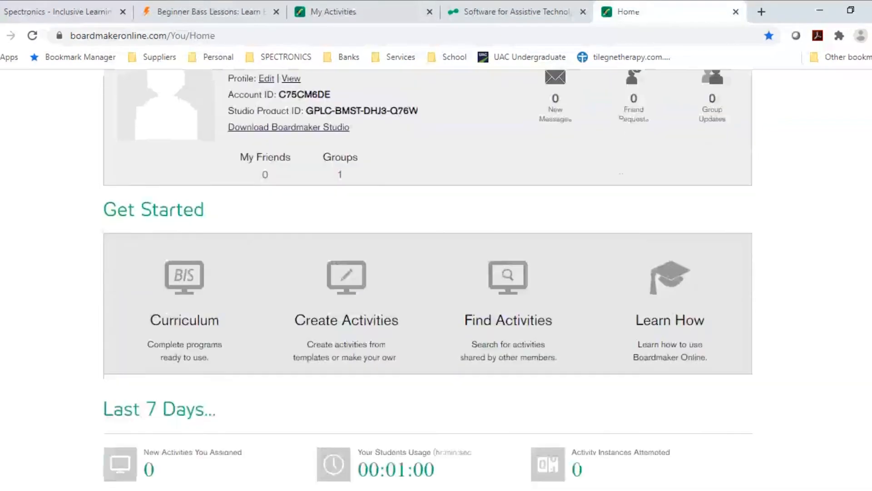
pyautogui.scroll(7, 428, 280)
pyautogui.scroll(4, 8, 213)
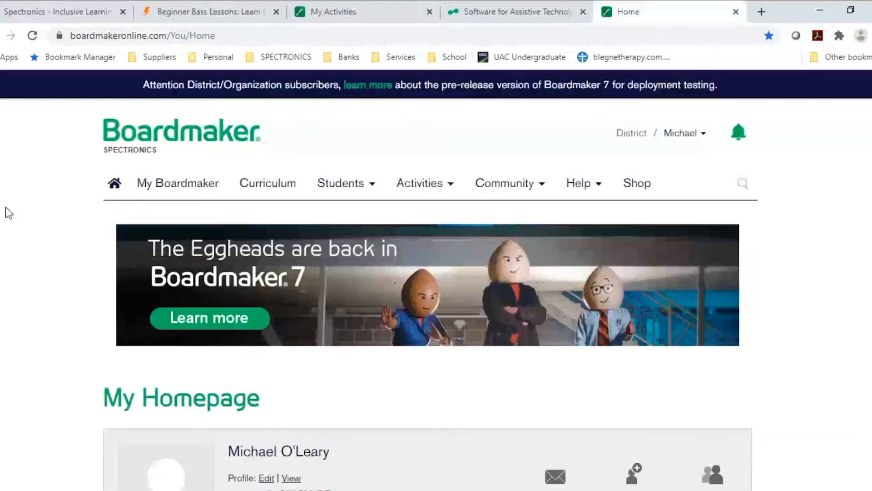
pyautogui.click(186, 185)
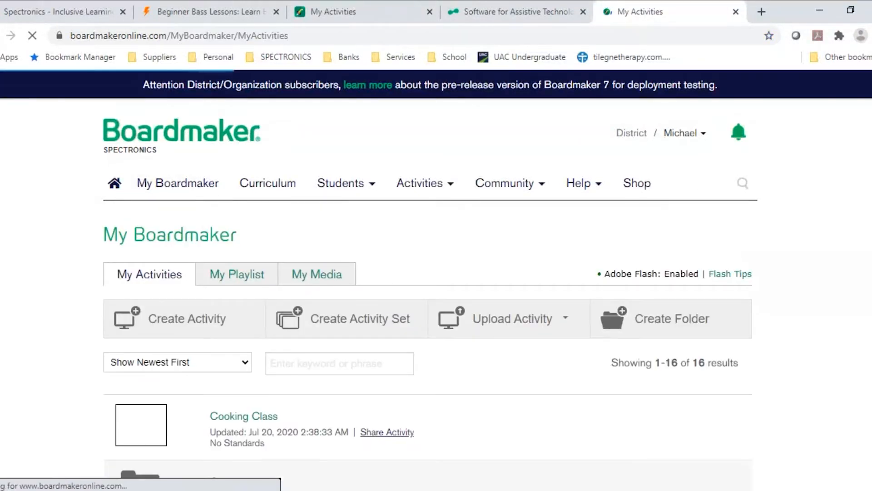
# - Examine the list of saved activities and the options for creating, uploading and organising them
pyautogui.scroll(-3, 427, 318)
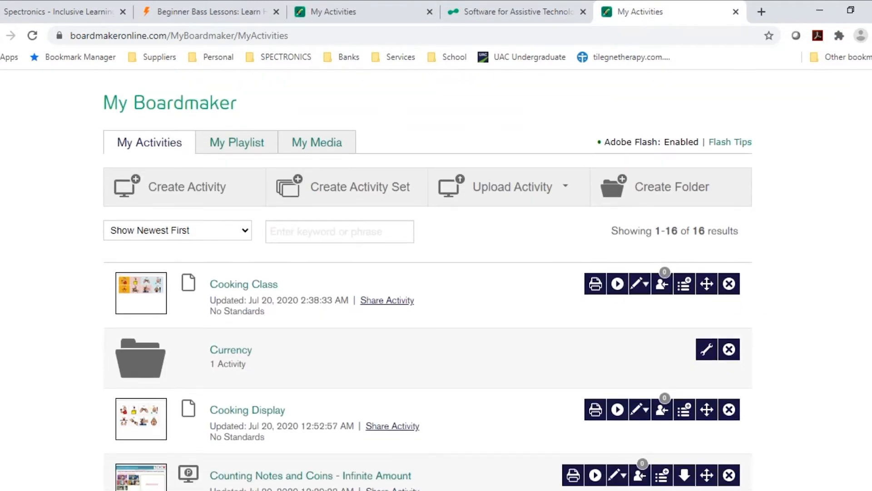
pyautogui.scroll(1, 427, 282)
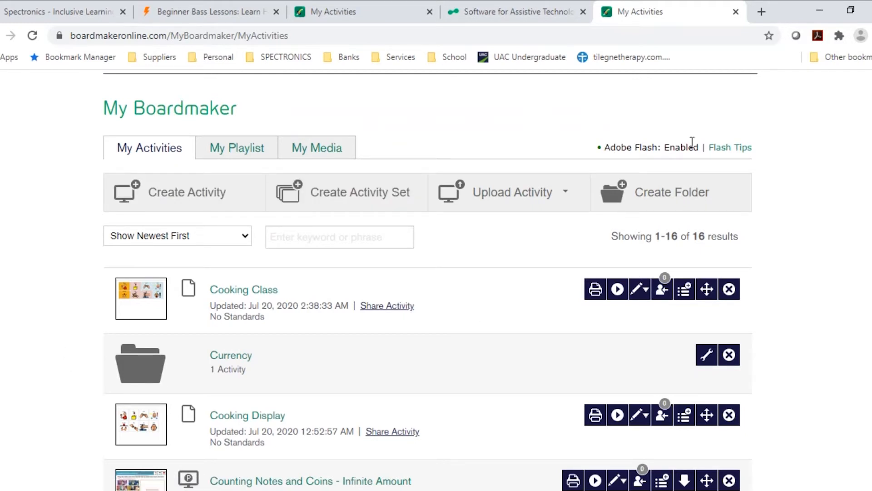
pyautogui.scroll(-5, 427, 279)
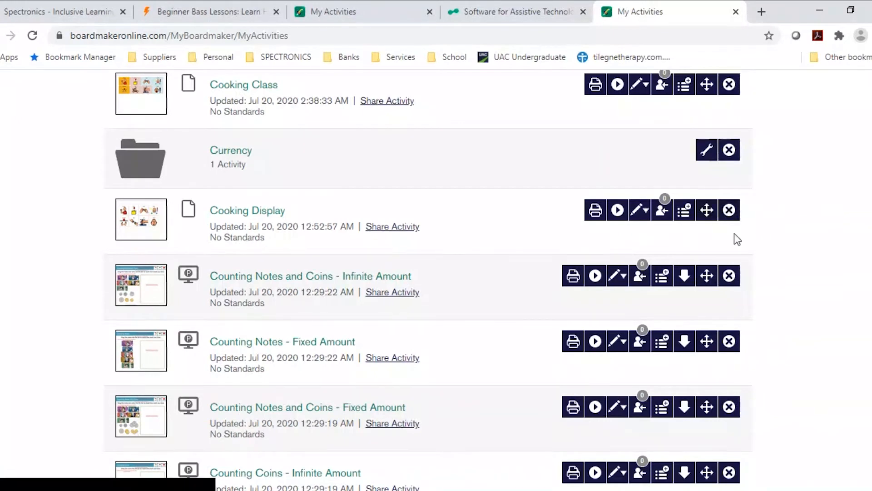
pyautogui.scroll(5, 436, 279)
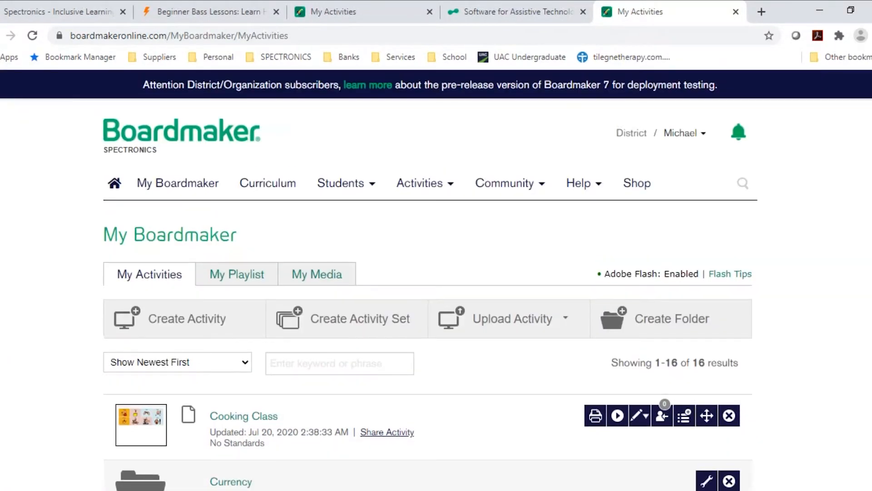
pyautogui.scroll(-1, 436, 280)
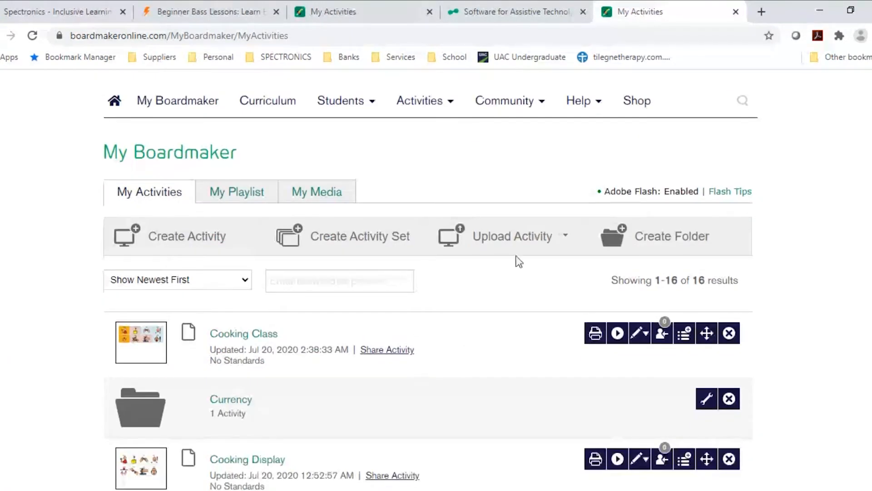
pyautogui.moveTo(552, 245)
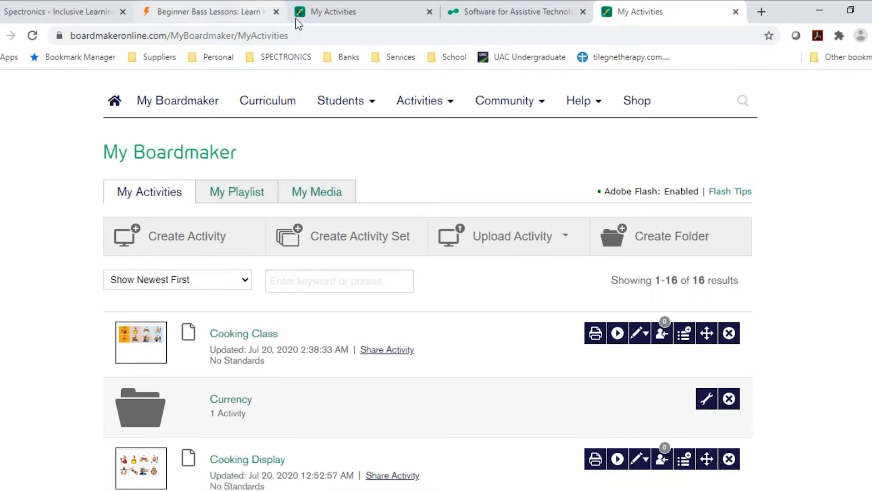
# - Start creating an activity, limit the templates to the Print type and search them for "Schedule"
pyautogui.click(215, 234)
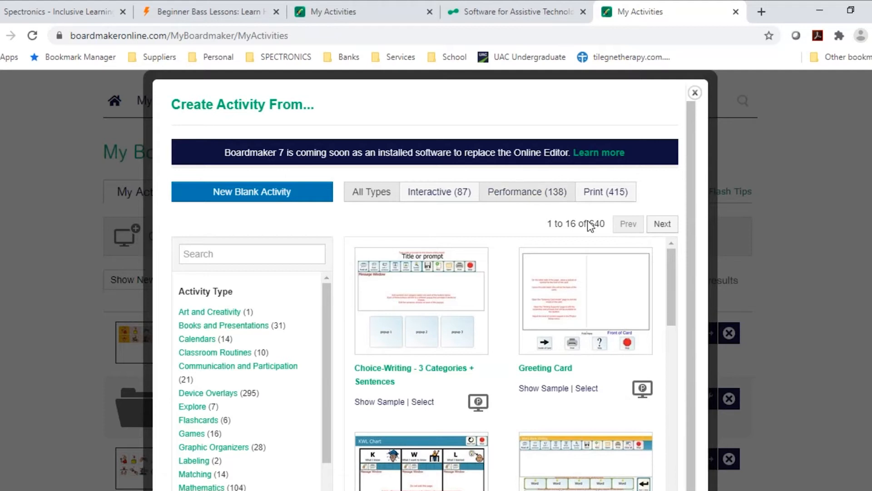
pyautogui.click(600, 199)
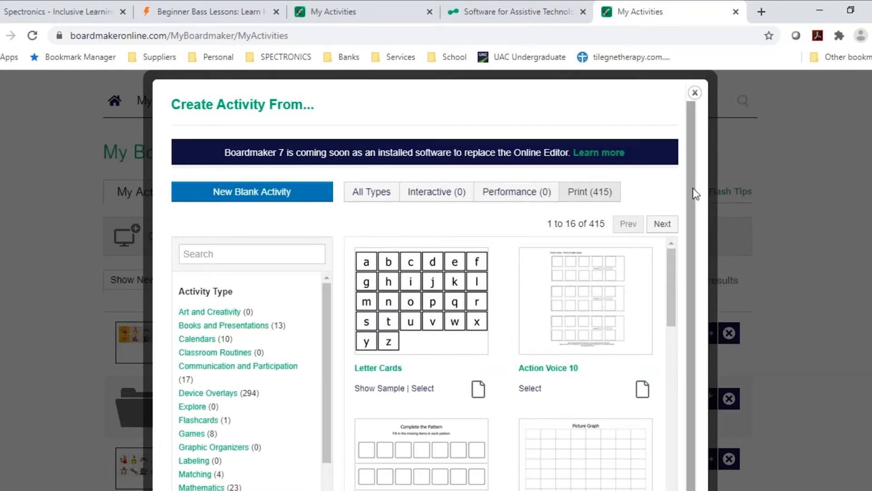
pyautogui.moveTo(690, 195); pyautogui.dragTo(683, 252)
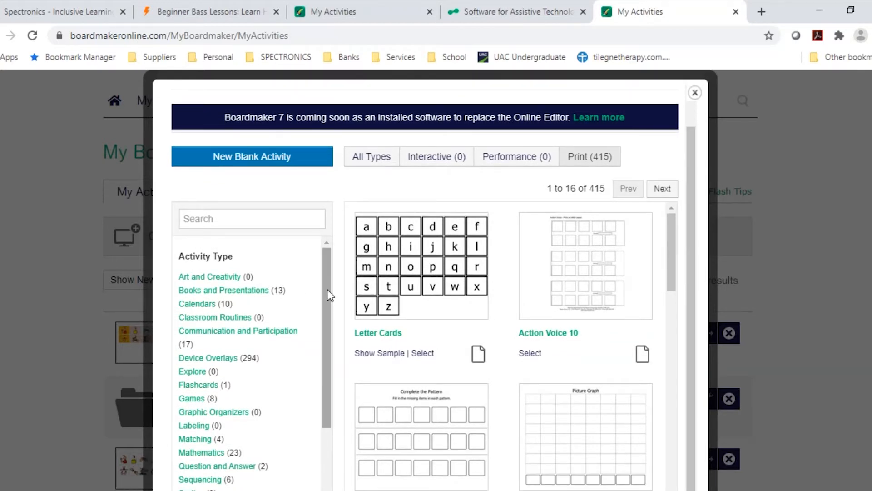
pyautogui.moveTo(327, 289); pyautogui.dragTo(334, 237)
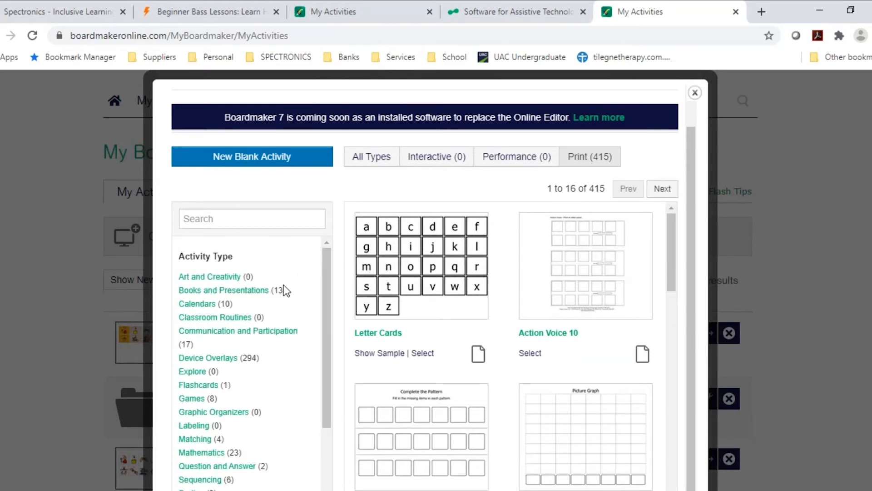
pyautogui.click(201, 220)
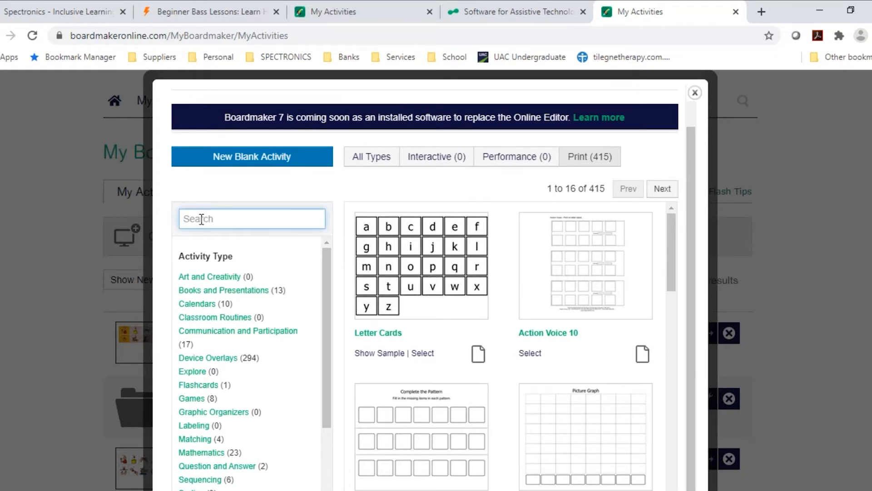
pyautogui.write('Schedule')
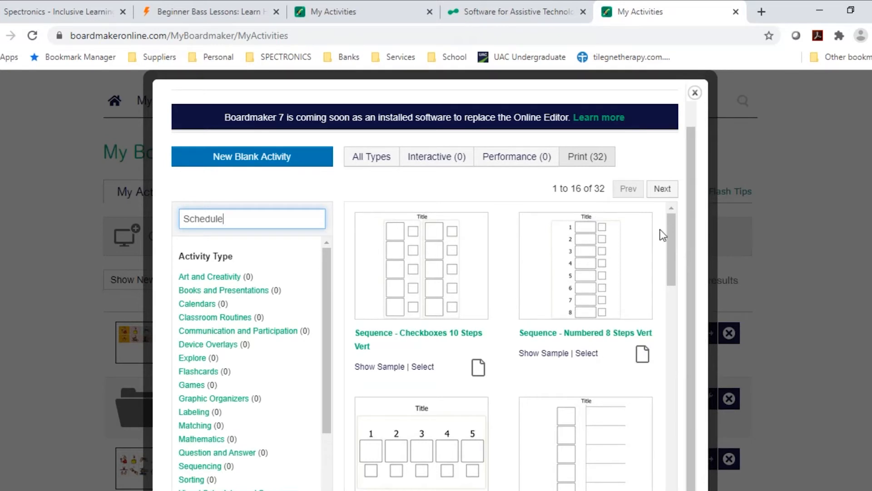
# - View the sample of the "Sequence - Checkboxes 5 Steps Vert" template and try to create an activity from it
pyautogui.moveTo(671, 227); pyautogui.dragTo(645, 304)
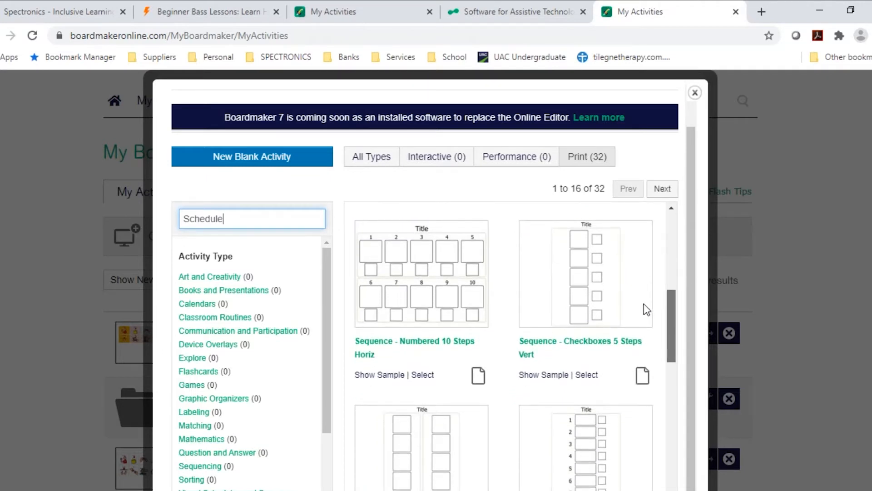
pyautogui.moveTo(645, 303); pyautogui.dragTo(644, 303)
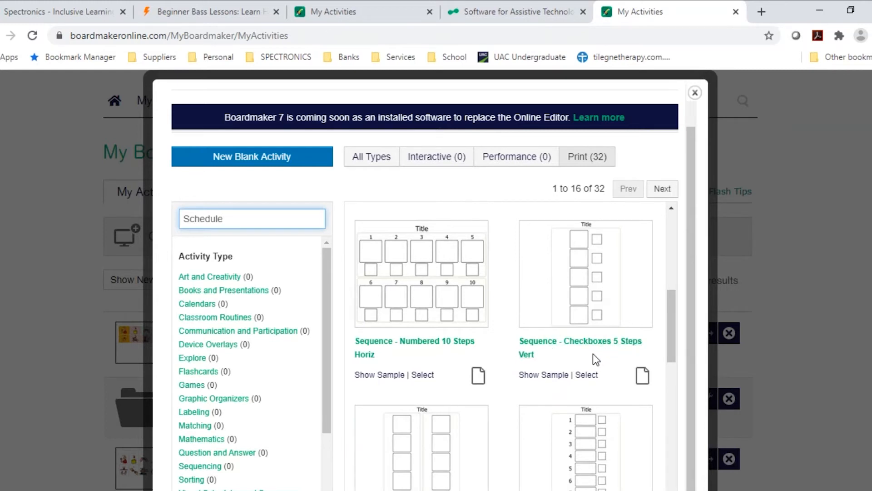
pyautogui.click(532, 375)
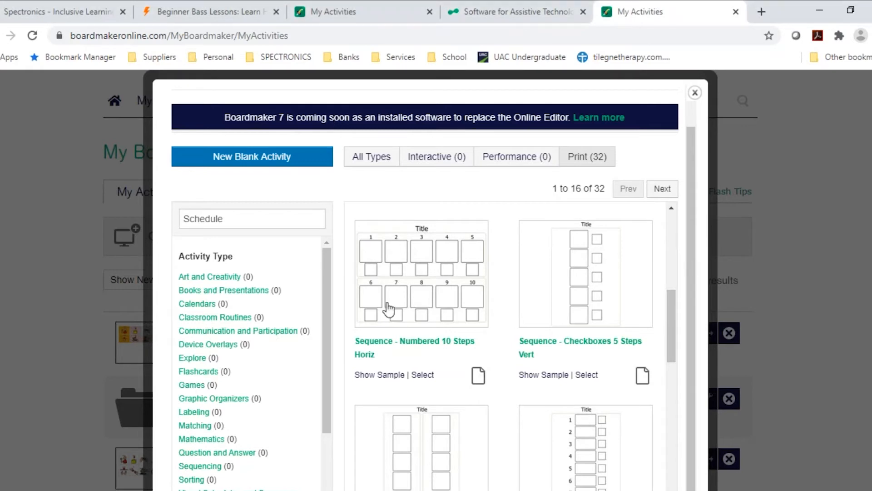
pyautogui.click(584, 377)
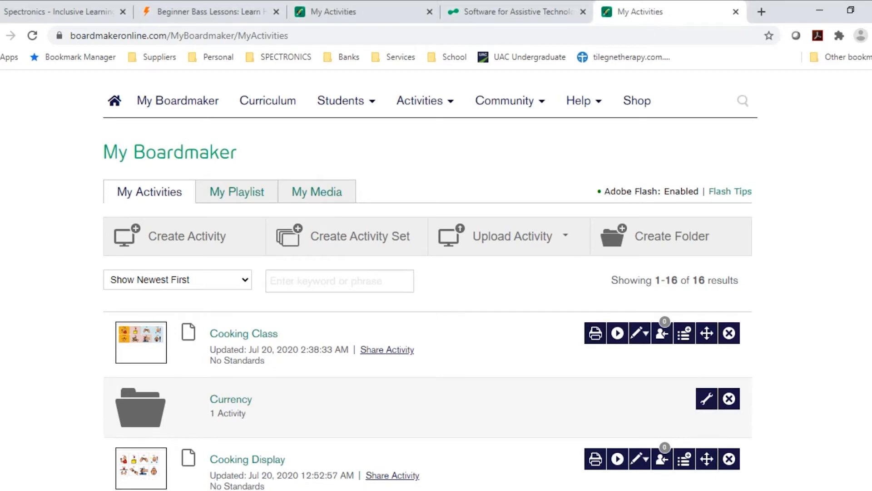
# - Create an activity from the Print template "Sequence - Checkboxes 5 Steps Vert", found by searching for "Schedule"
pyautogui.scroll(-12, 849, 317)
pyautogui.scroll(14, 849, 318)
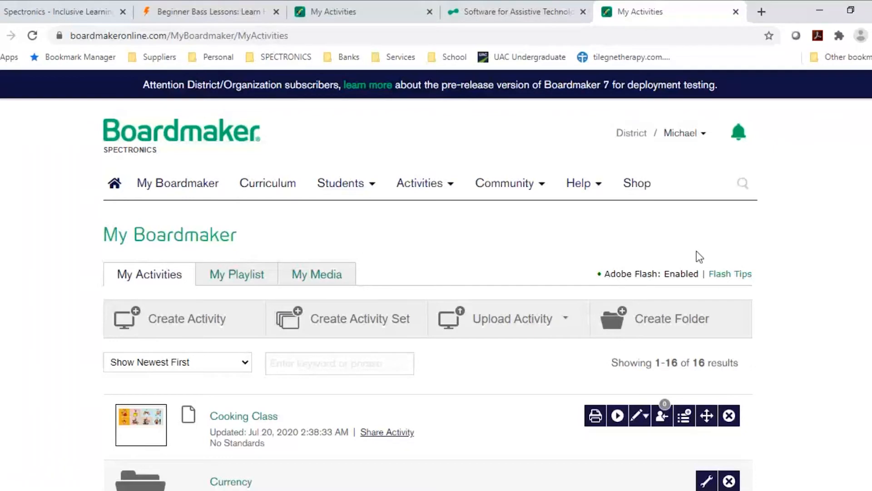
pyautogui.scroll(-2, 869, 136)
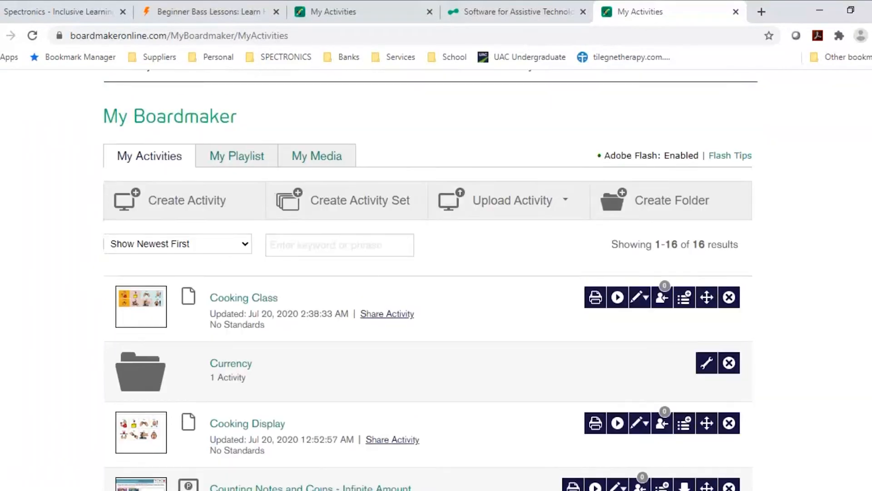
pyautogui.scroll(1, 430, 280)
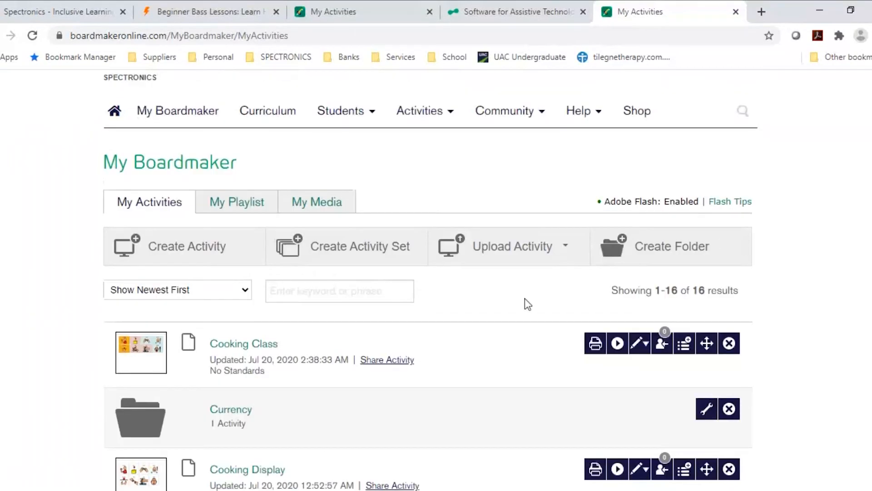
pyautogui.click(160, 248)
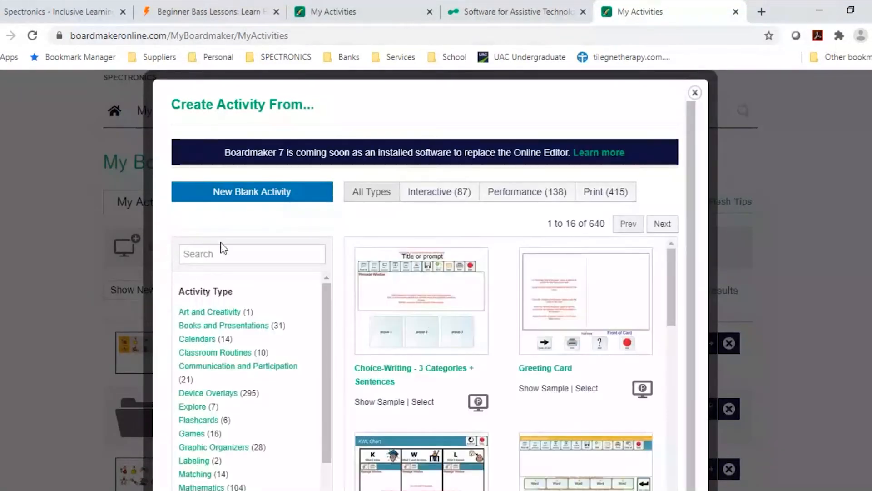
pyautogui.click(599, 197)
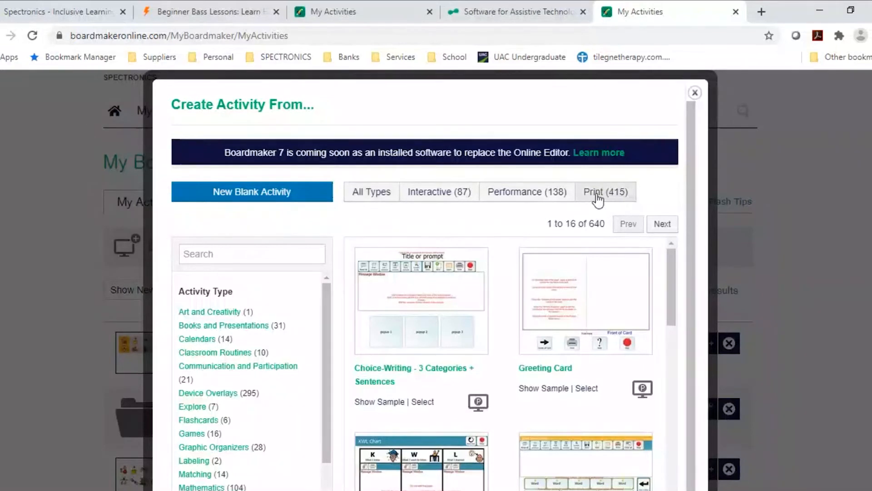
pyautogui.click(265, 252)
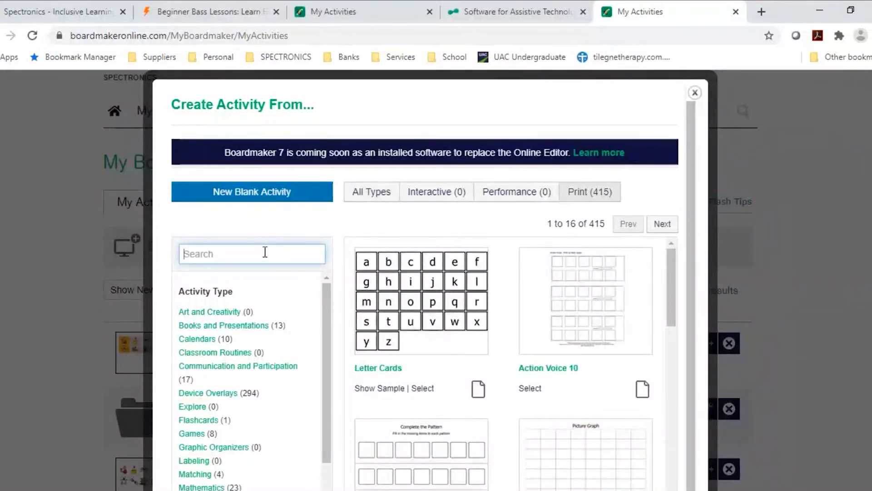
pyautogui.write('Schedule')
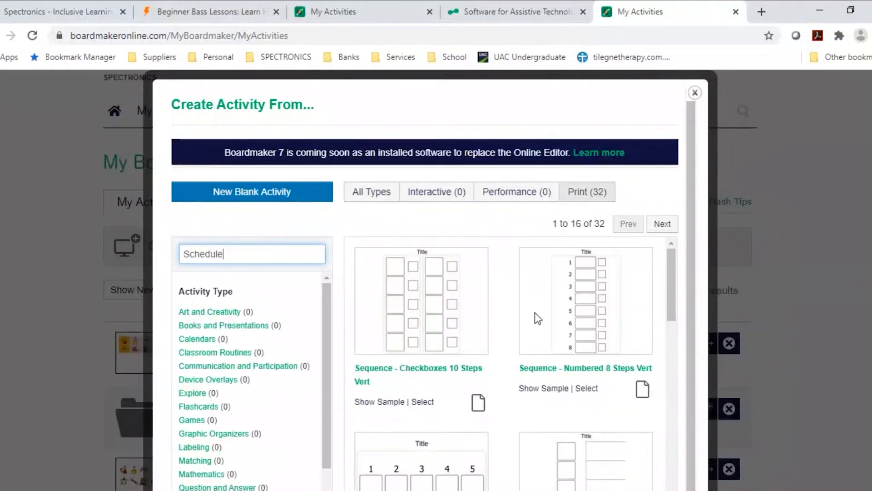
pyautogui.moveTo(673, 286); pyautogui.dragTo(659, 357)
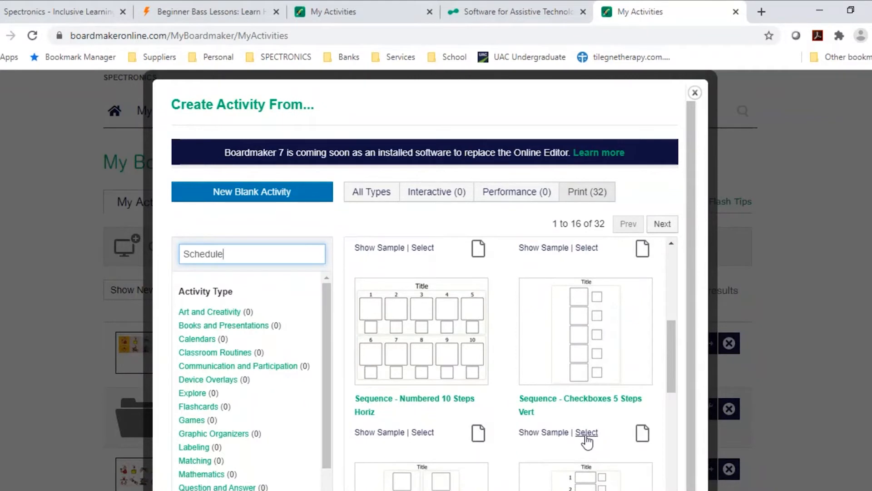
pyautogui.click(587, 433)
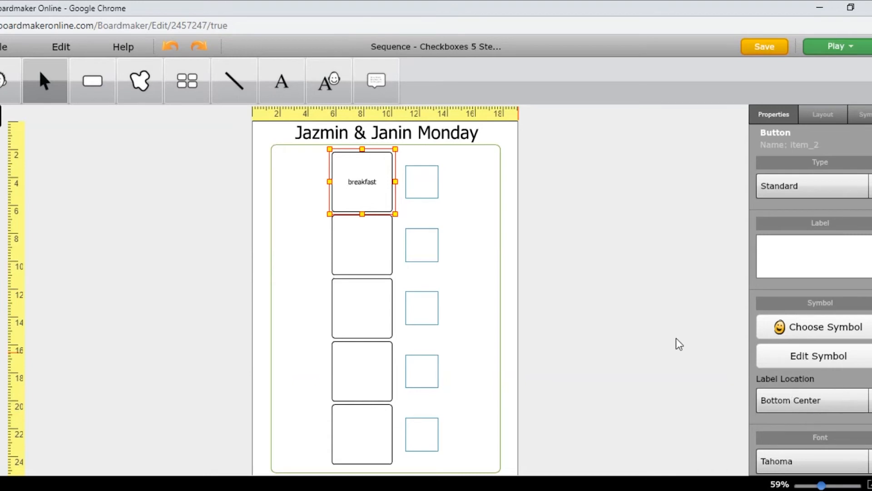
# - Add the "eat breakfast" symbol of the boy in a red shirt to the first schedule button labelled "breakfast"
pyautogui.click(590, 304)
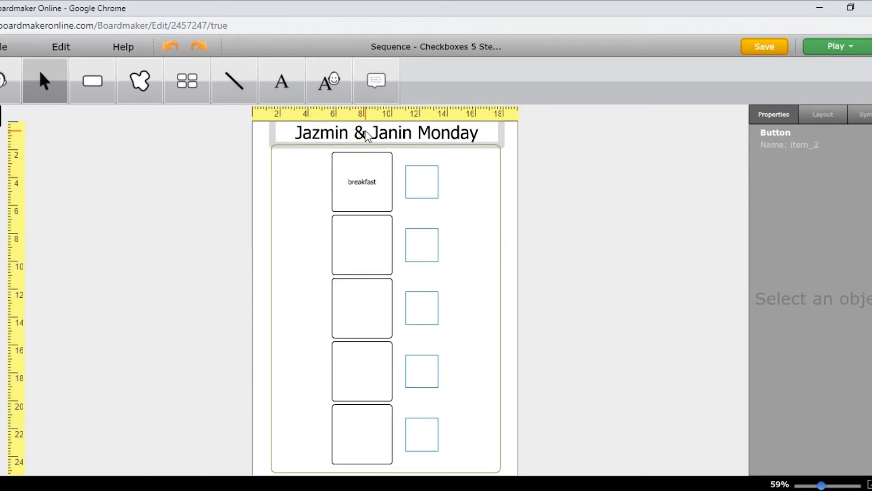
pyautogui.click(381, 184)
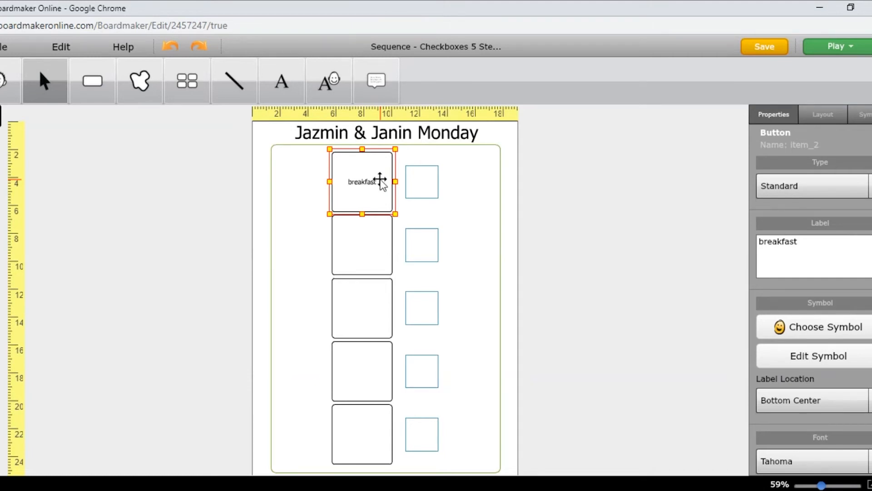
pyautogui.doubleClick(381, 182)
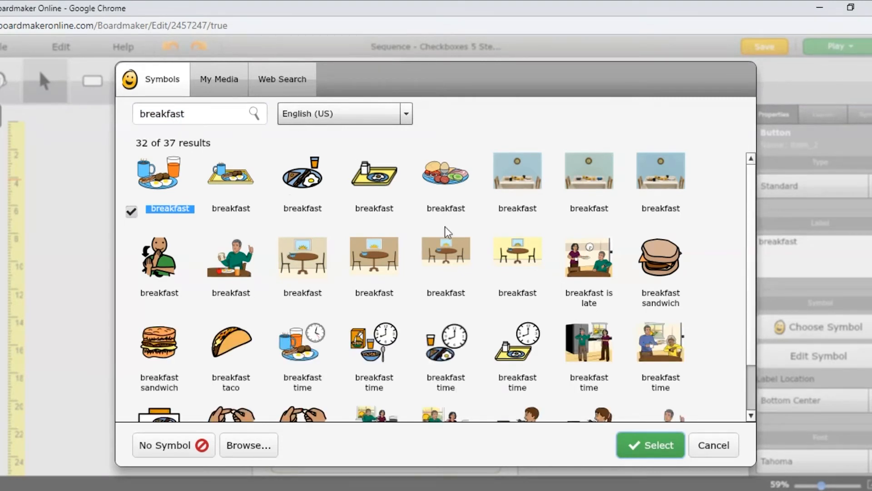
pyautogui.scroll(-2, 732, 318)
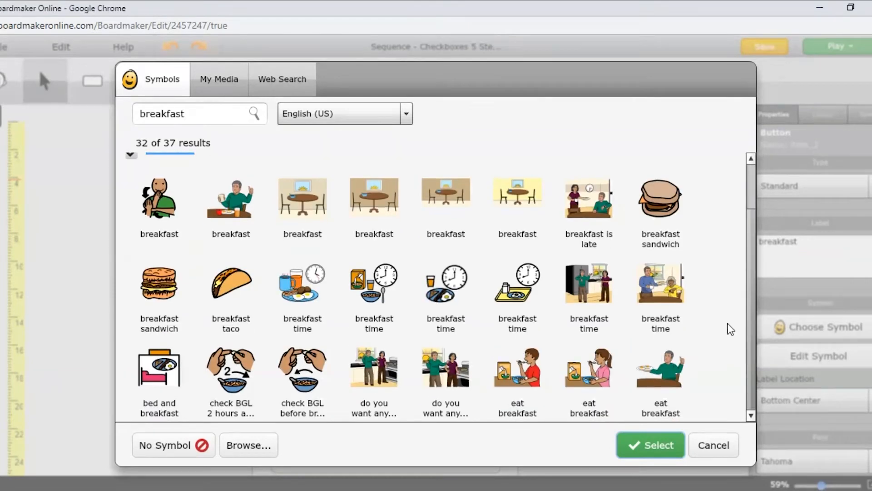
pyautogui.scroll(-2, 733, 322)
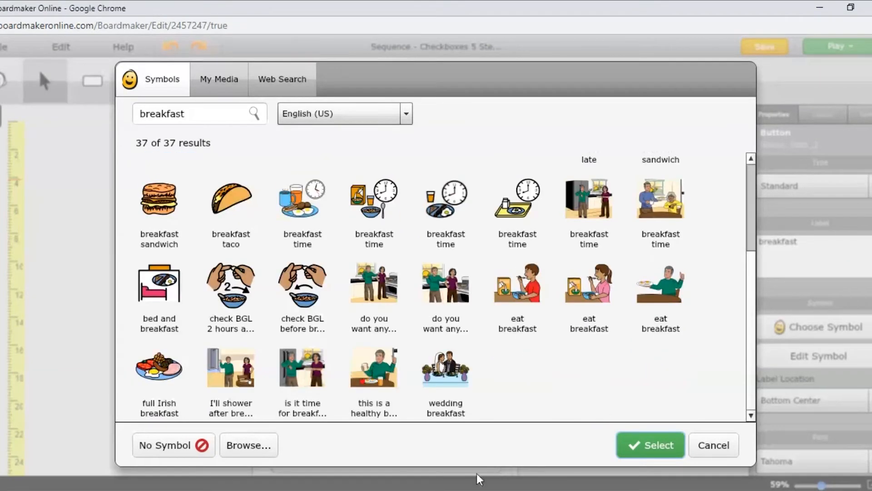
pyautogui.click(514, 331)
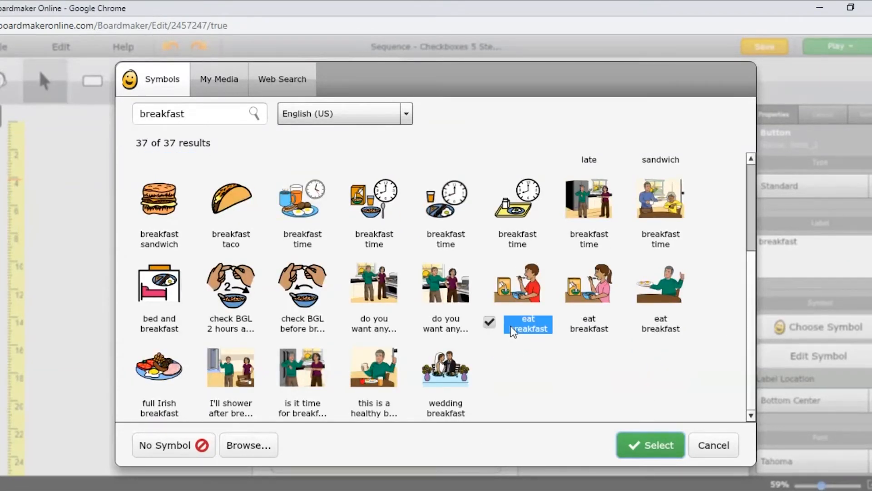
pyautogui.click(637, 447)
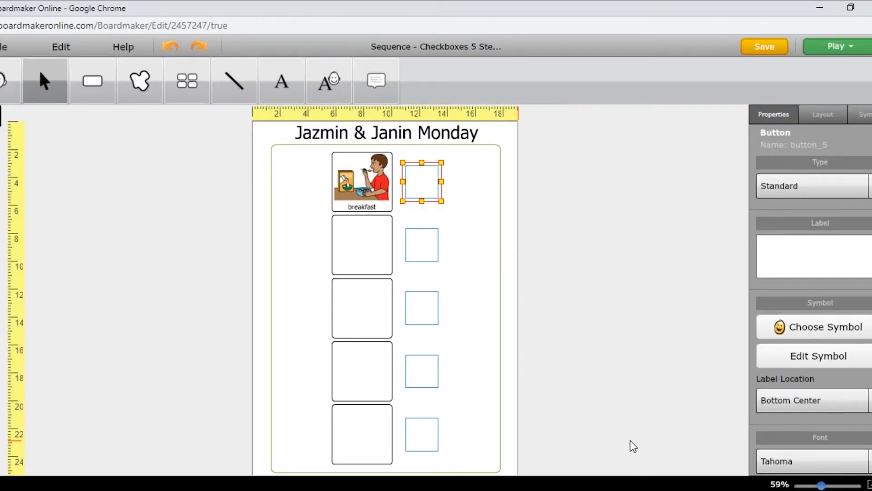
# - Label the second schedule button "Reading" and give it the "read" symbol with the stack of books
pyautogui.click(353, 250)
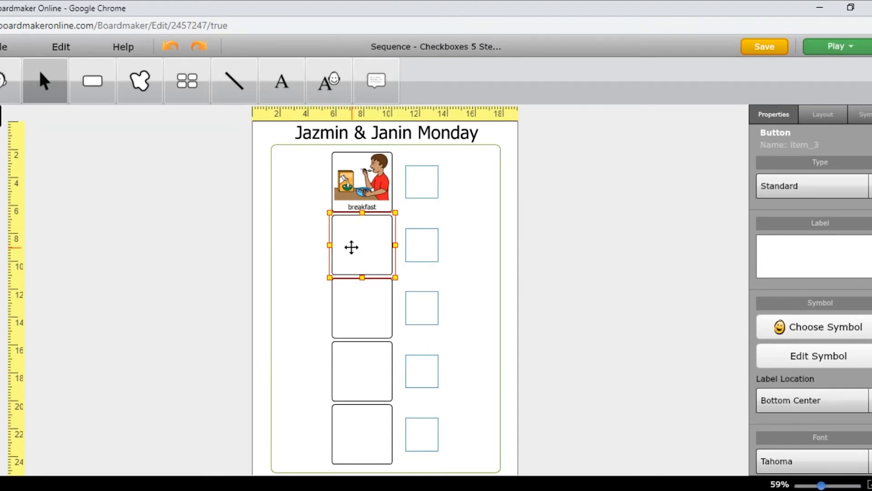
pyautogui.write('Reading')
pyautogui.press('Return')
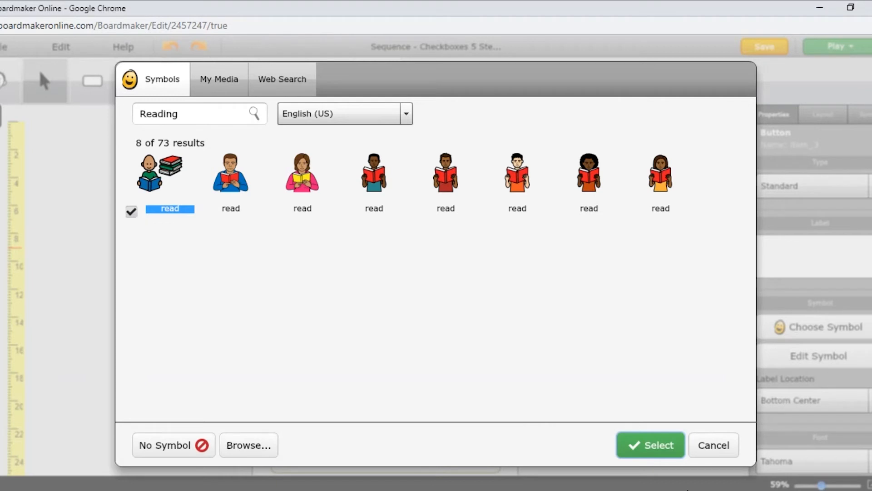
pyautogui.click(640, 447)
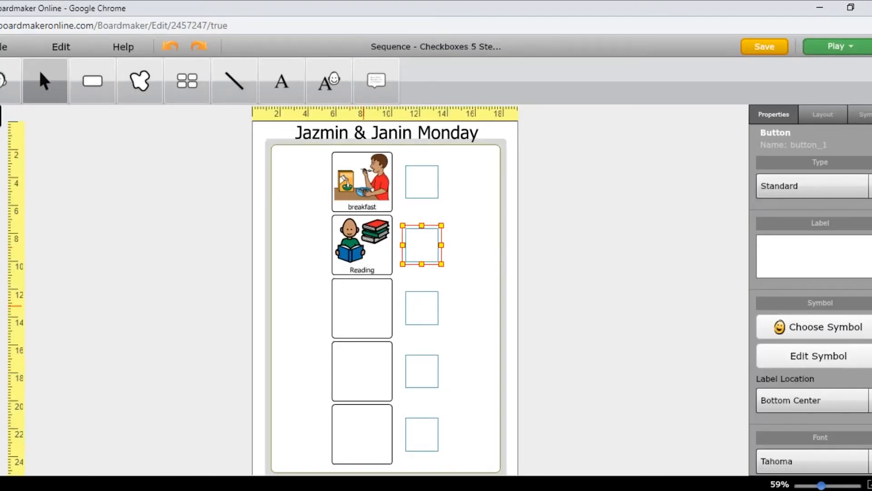
# - Label the third schedule button "Bass" and look up matching symbols for it
pyautogui.click(363, 305)
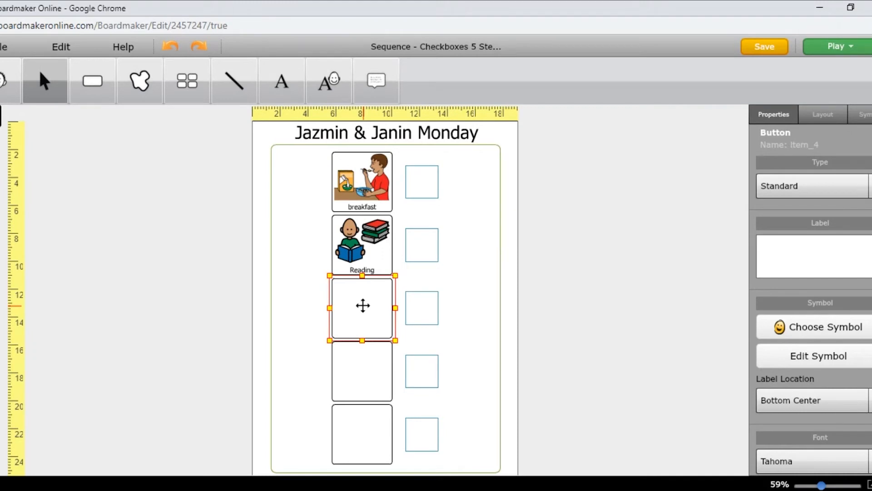
pyautogui.write('Bass')
pyautogui.press('Return')
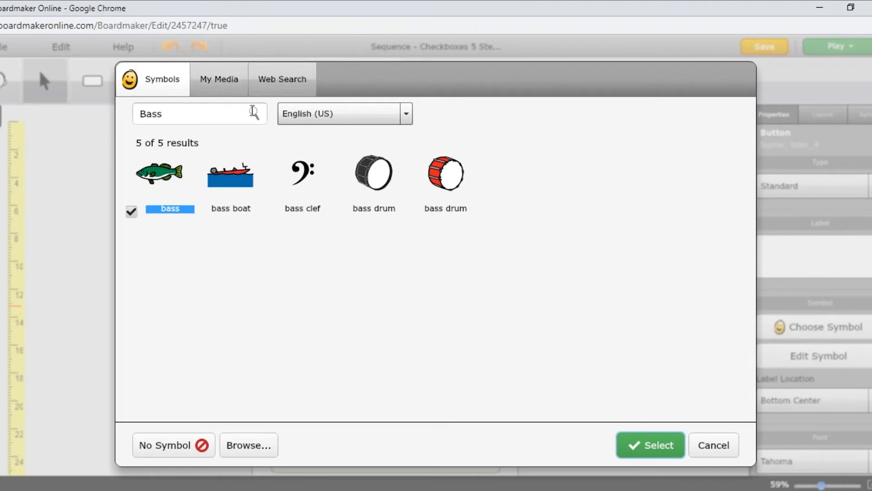
# - Try to add a web image of a bass player, searching for "Bass" plus the player's first name, to the third button
pyautogui.click(292, 86)
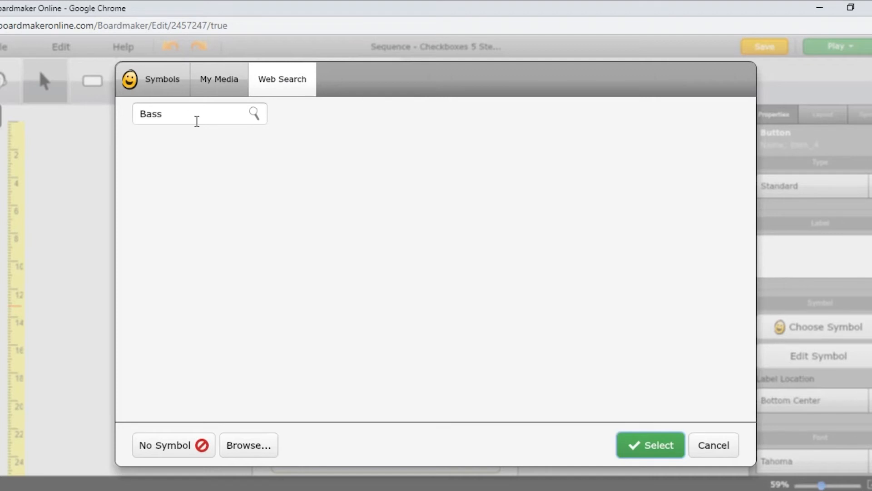
pyautogui.click(175, 115)
pyautogui.click(132, 112)
pyautogui.moveTo(132, 112); pyautogui.dragTo(171, 108)
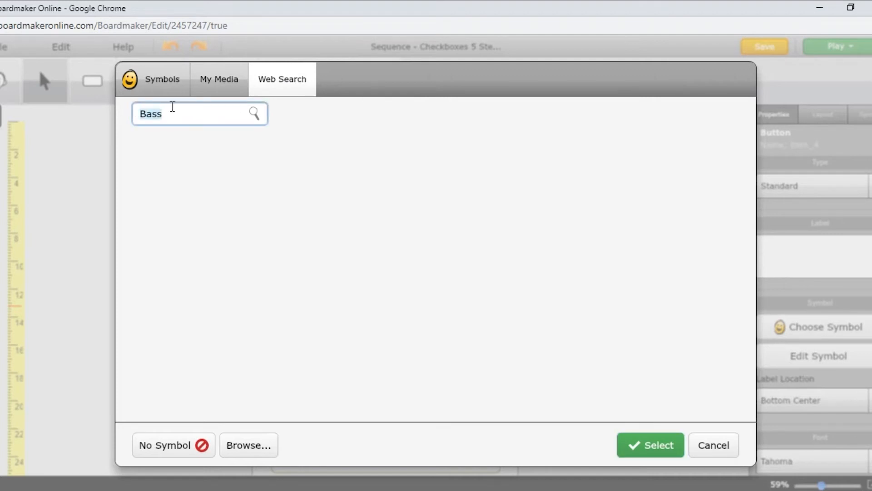
pyautogui.click(167, 113)
pyautogui.write('Josh')
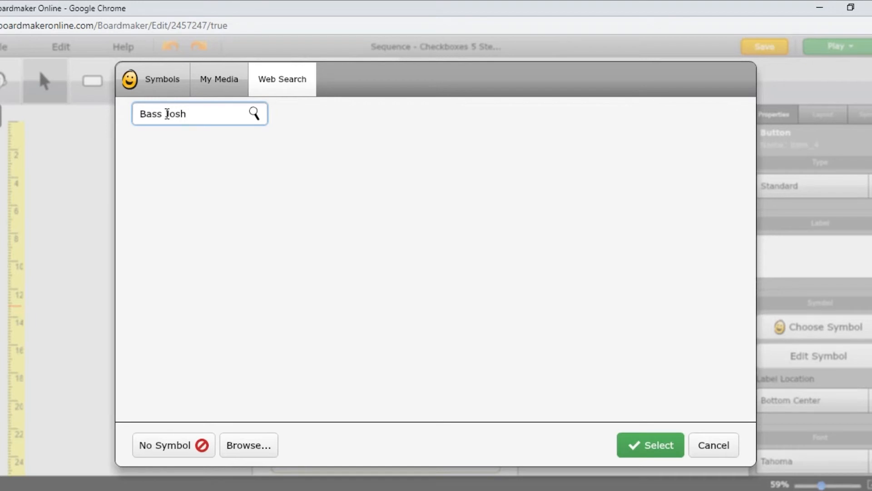
pyautogui.click(252, 114)
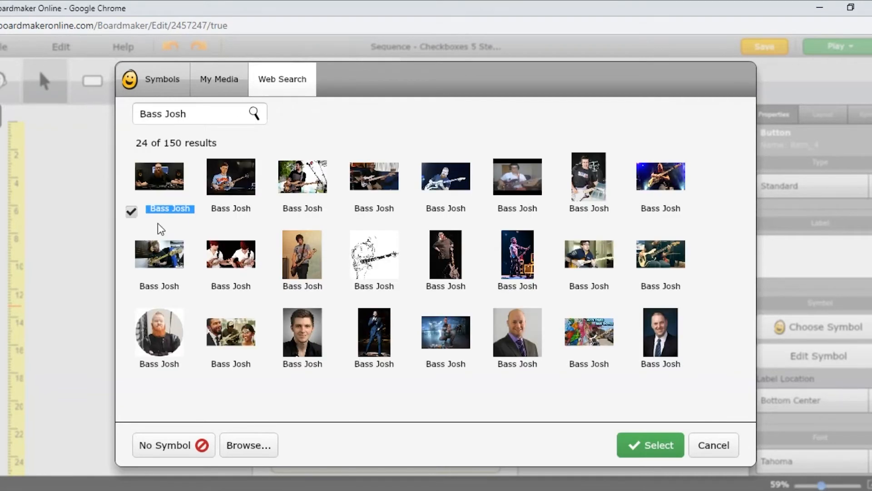
pyautogui.click(233, 187)
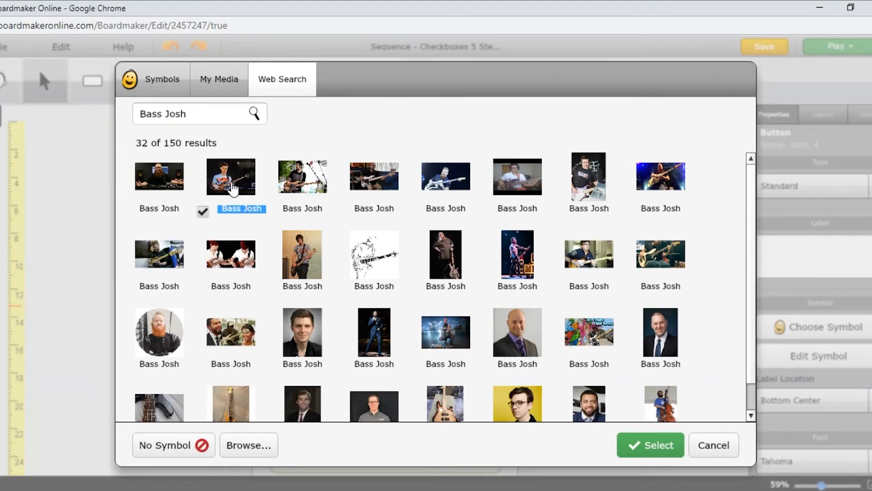
pyautogui.click(648, 444)
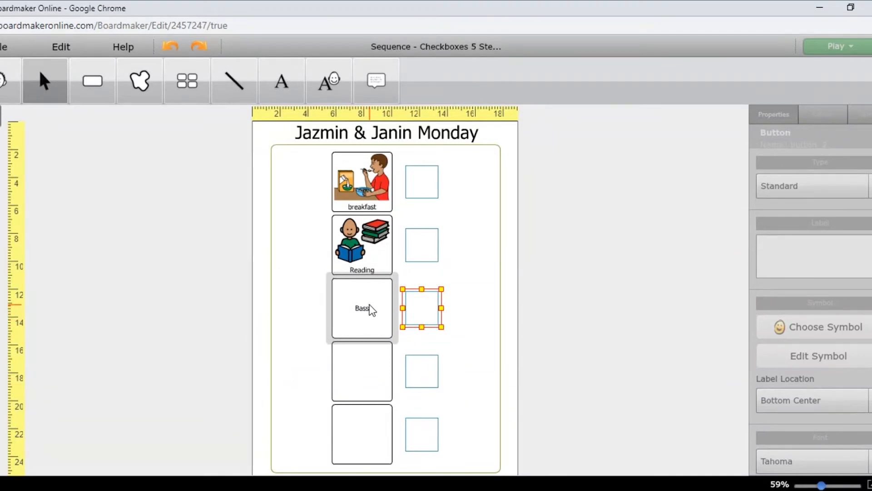
# - Reopen the symbol search for the "Bass" button and set the symbol language to English (GB)
pyautogui.click(371, 310)
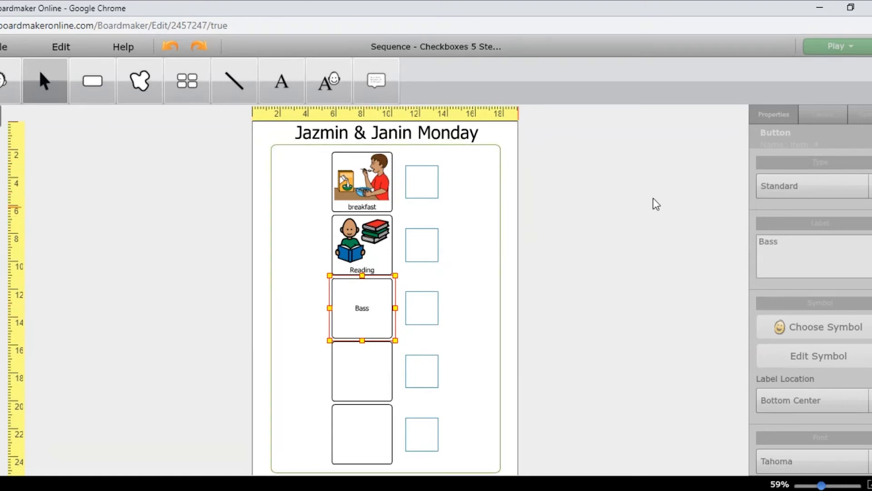
pyautogui.doubleClick(373, 309)
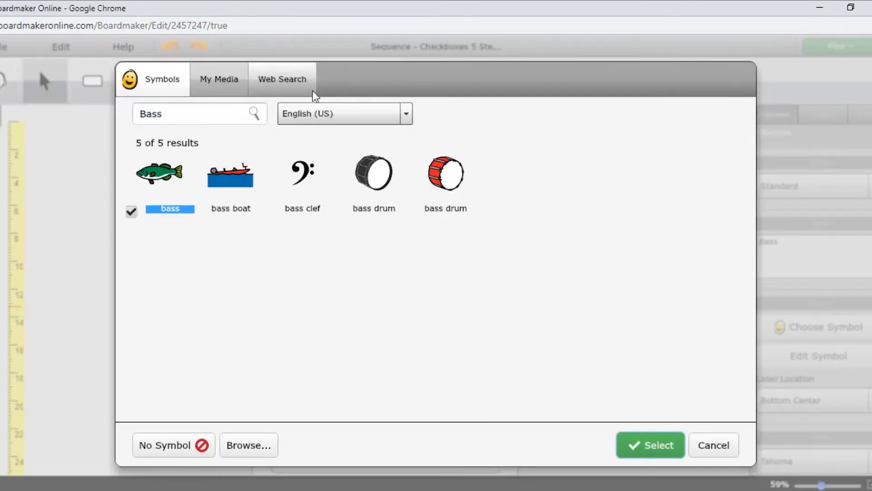
pyautogui.click(408, 117)
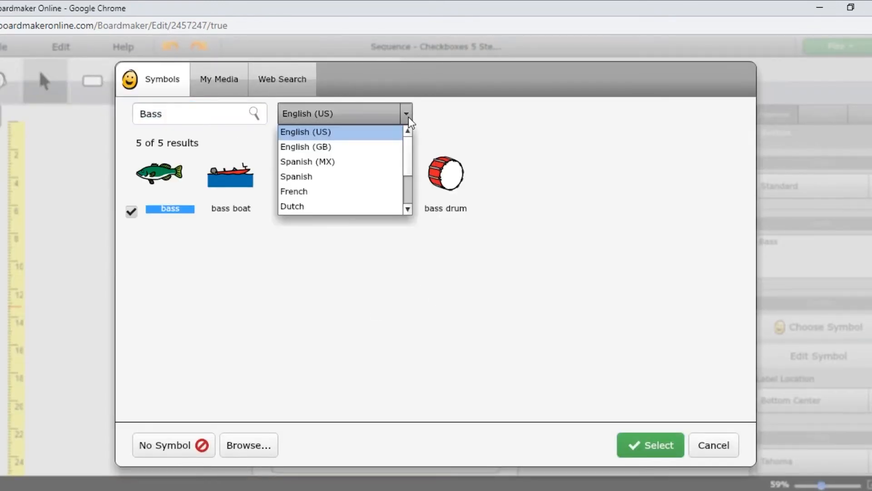
pyautogui.click(369, 149)
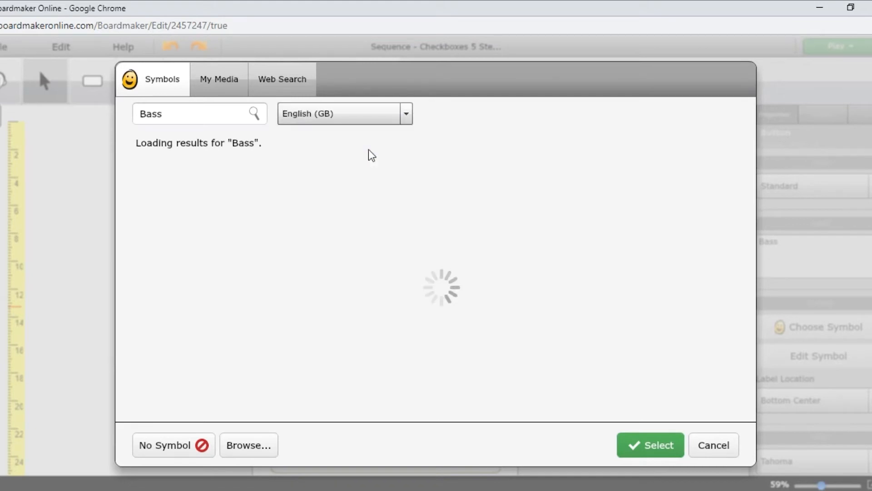
# - Search the web for "Bass" plus the player's first name and use the dark-background photo of the seated bass player on the third button
pyautogui.click(287, 81)
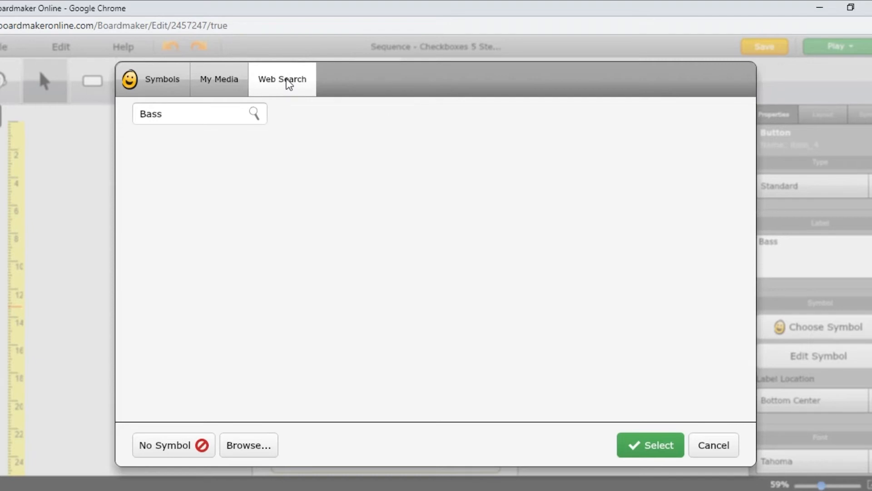
pyautogui.click(205, 115)
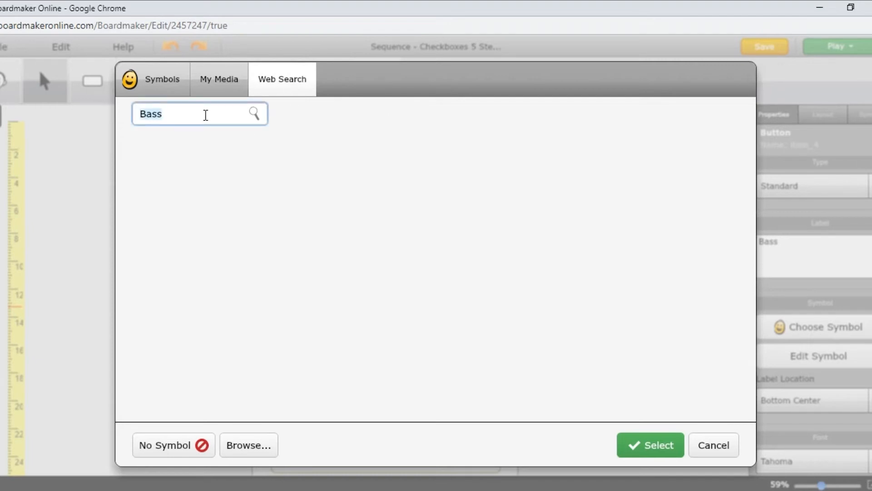
pyautogui.click(196, 117)
pyautogui.write('Josh')
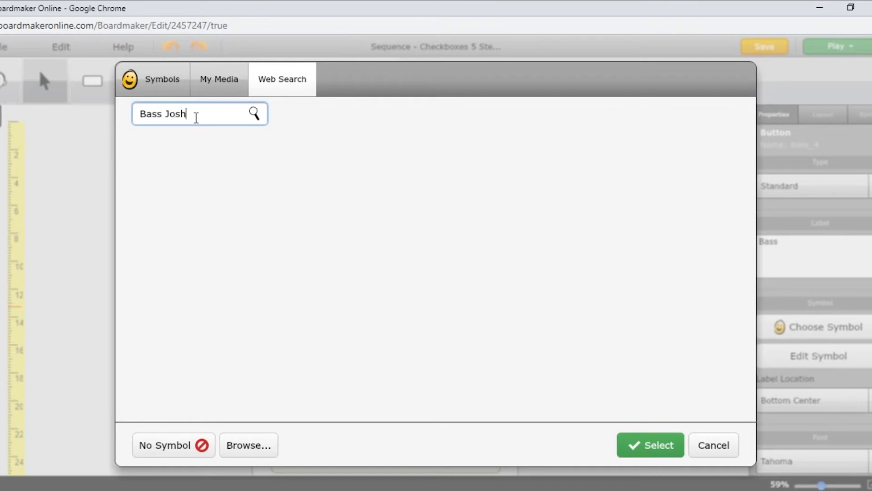
pyautogui.click(254, 112)
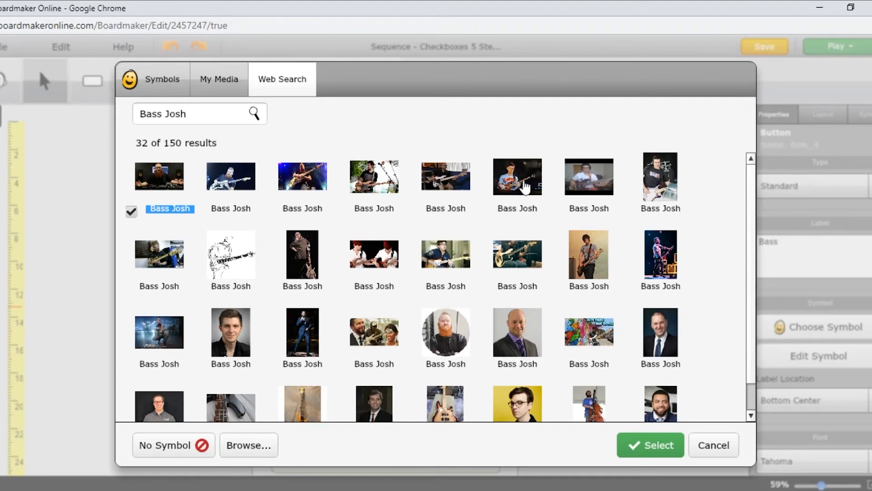
pyautogui.click(515, 214)
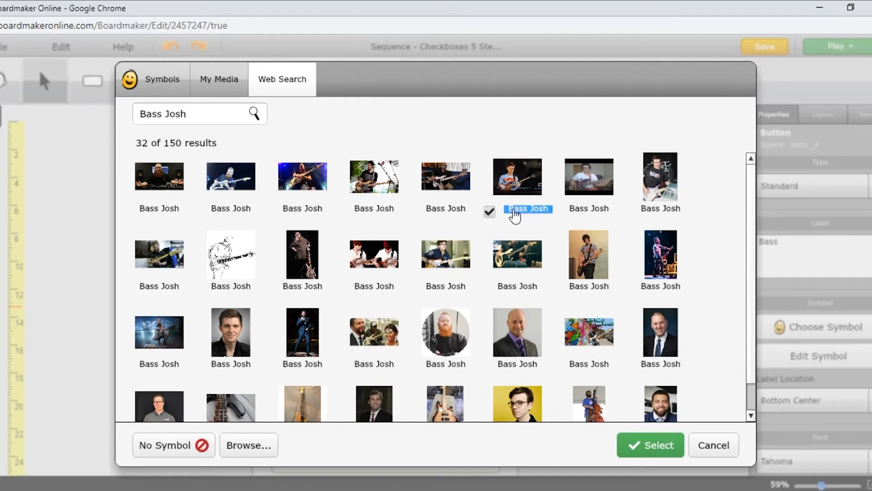
pyautogui.click(649, 445)
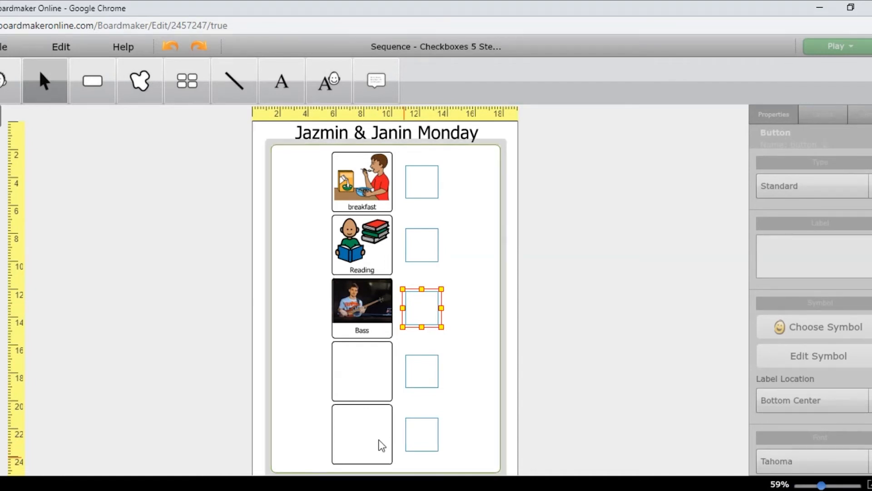
# - Replace the third button's label with "Miusic"
pyautogui.click(380, 330)
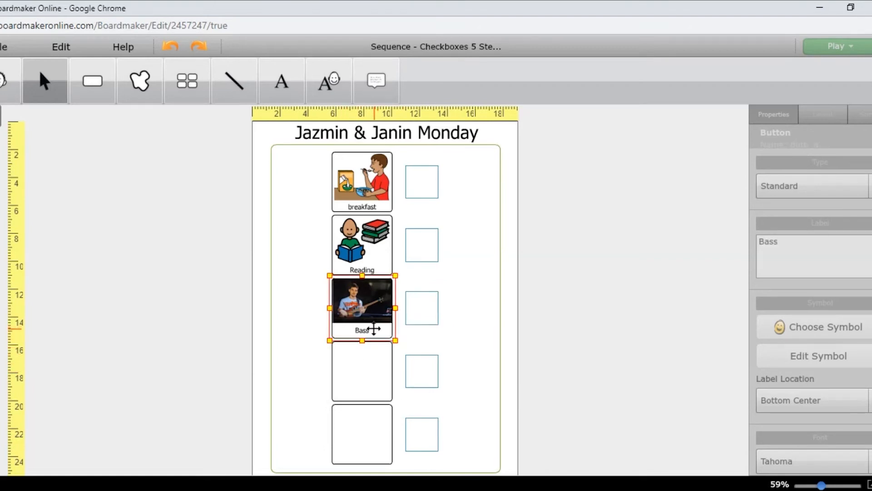
pyautogui.moveTo(374, 328)
pyautogui.mouseDown()
pyautogui.moveTo(349, 331)
pyautogui.moveTo(376, 332)
pyautogui.mouseUp()
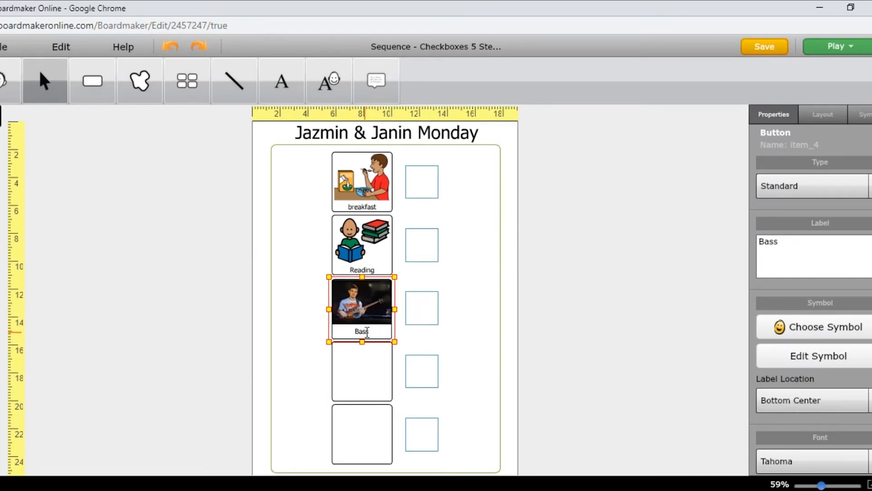
pyautogui.moveTo(370, 331); pyautogui.dragTo(359, 336)
pyautogui.write('Music')
# - Label the fourth schedule button "Writing" and give it the "write" symbol of a hand writing on lined paper
pyautogui.click(364, 386)
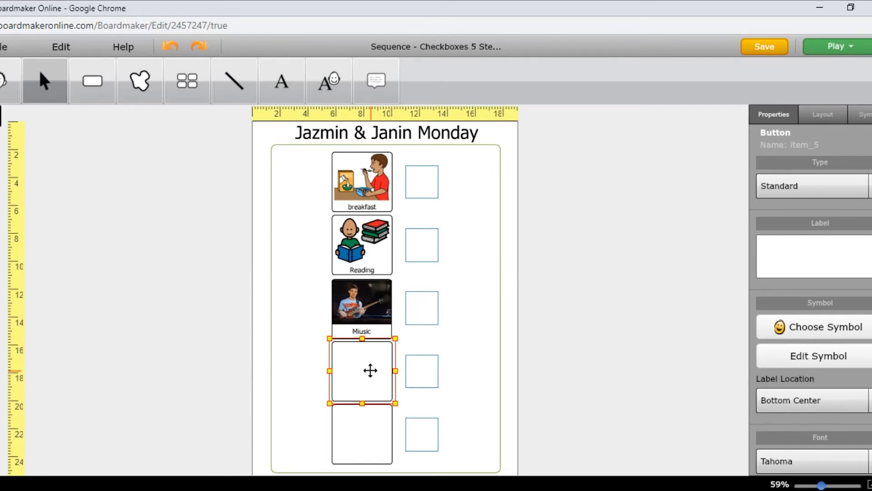
pyautogui.doubleClick(371, 370)
pyautogui.write('Writing')
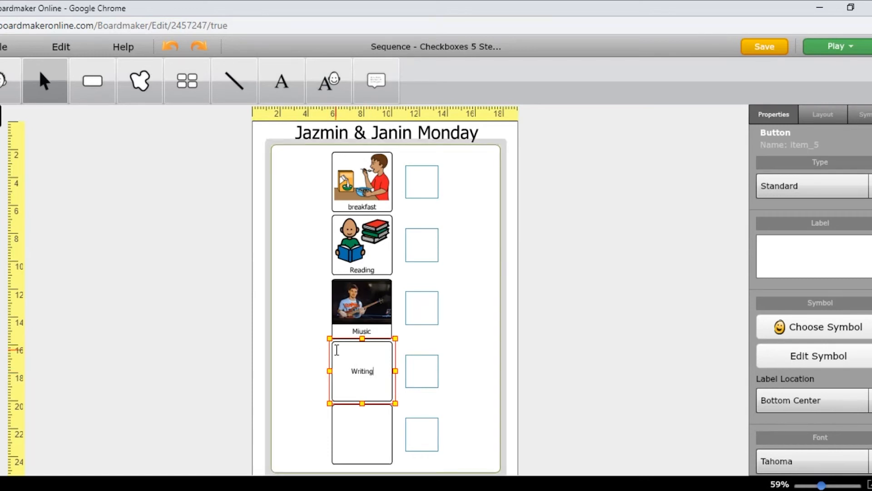
pyautogui.press('Return')
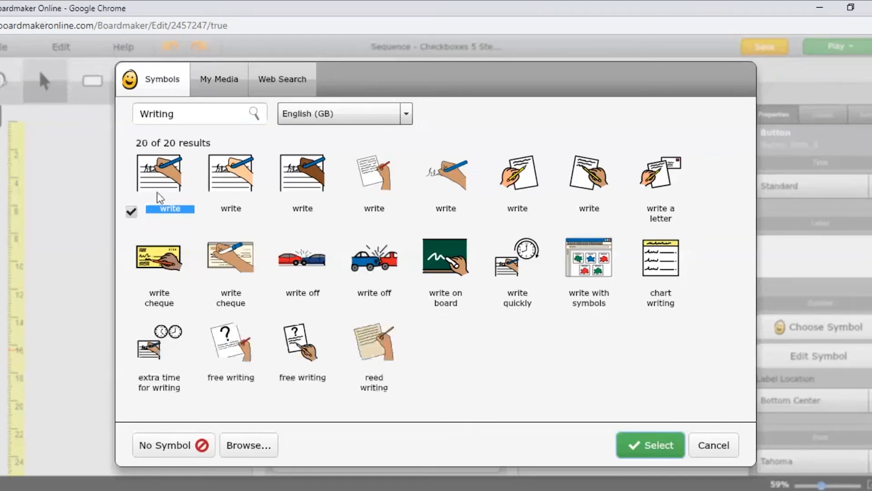
pyautogui.click(646, 441)
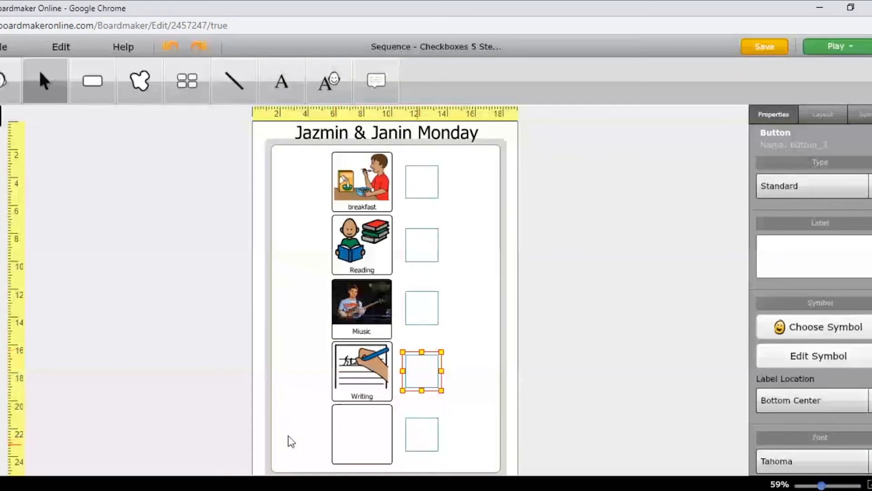
# - Label the fifth schedule button "Ballet" and give it the "ballet shoe" symbol
pyautogui.click(361, 434)
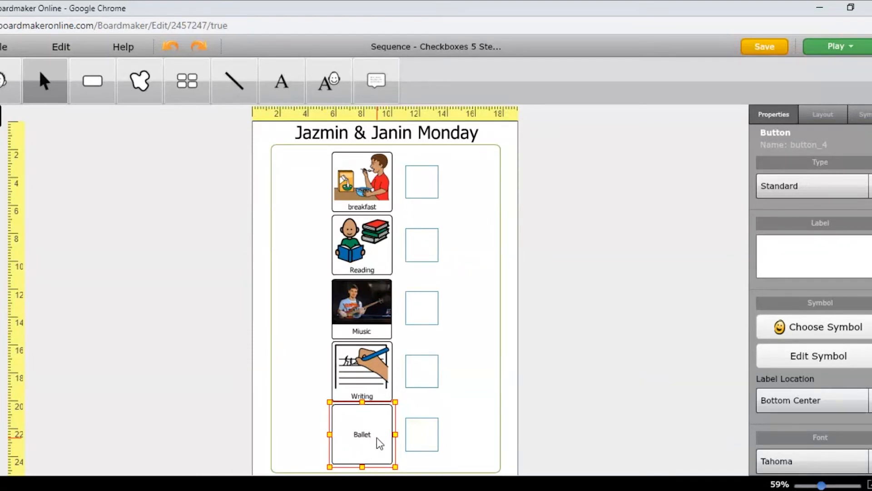
pyautogui.doubleClick(380, 443)
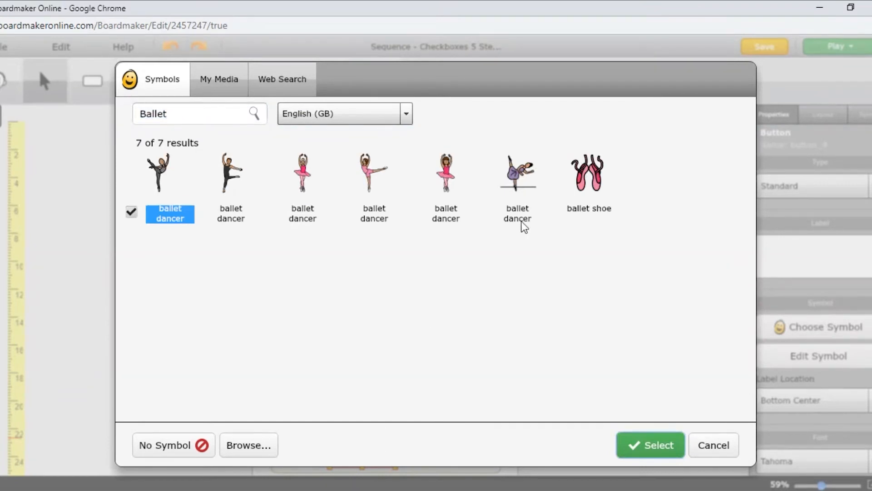
pyautogui.click(584, 212)
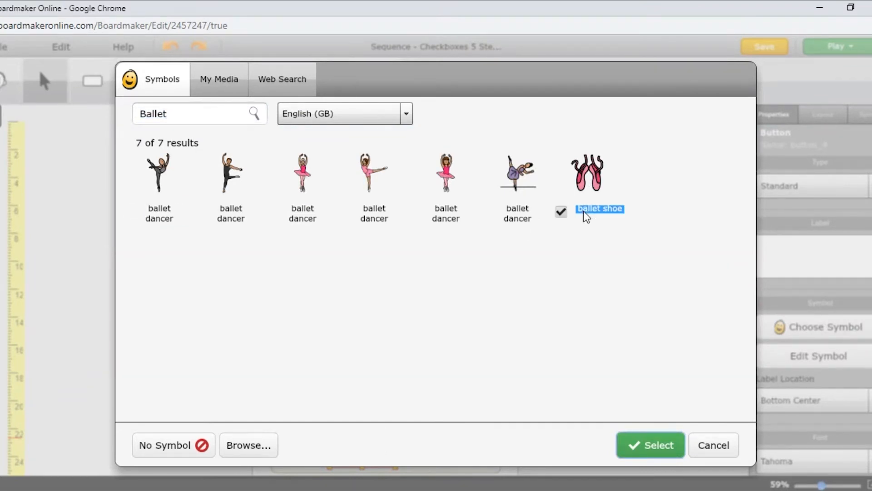
pyautogui.click(650, 445)
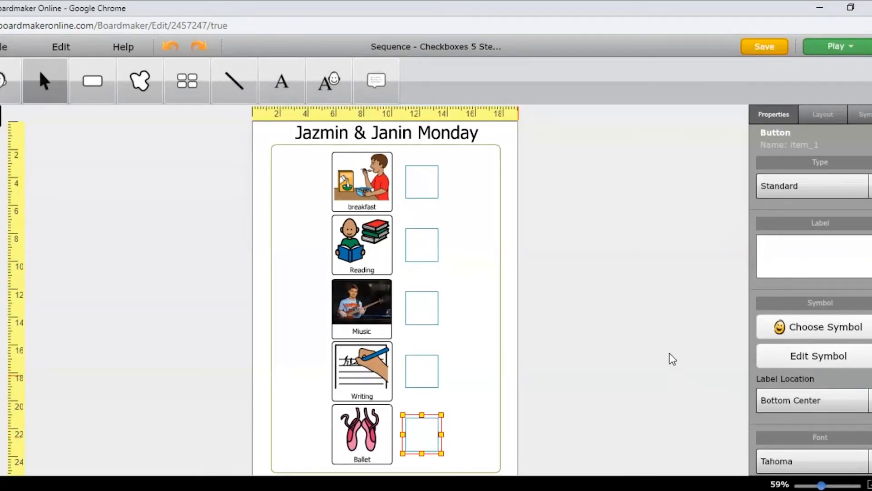
pyautogui.click(650, 309)
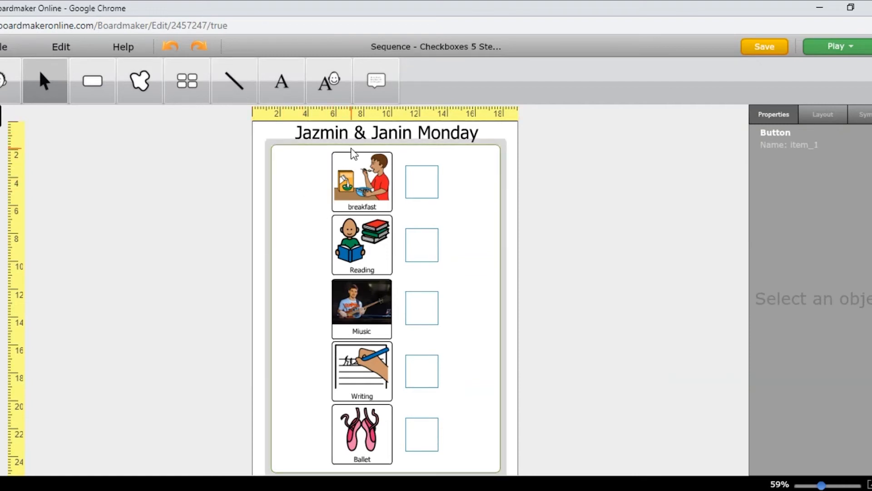
# - Select all five schedule buttons together and set their label font to Arial
pyautogui.moveTo(351, 149); pyautogui.dragTo(366, 470)
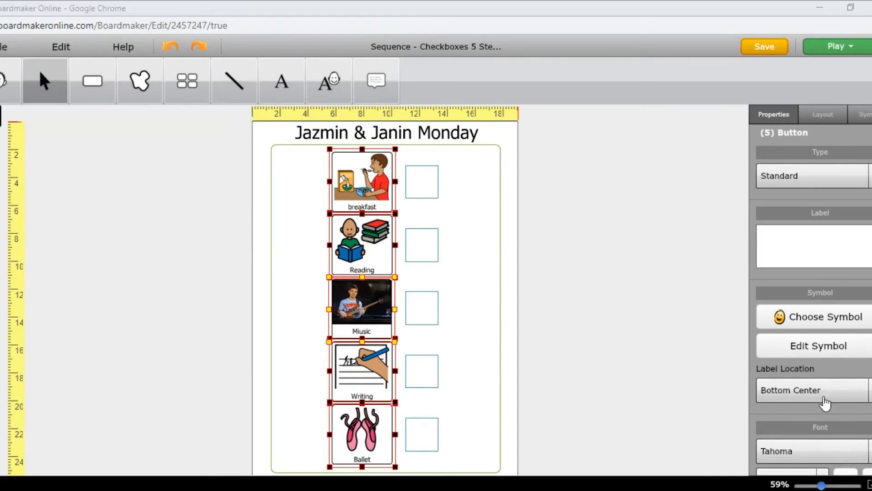
pyautogui.scroll(-4, 814, 296)
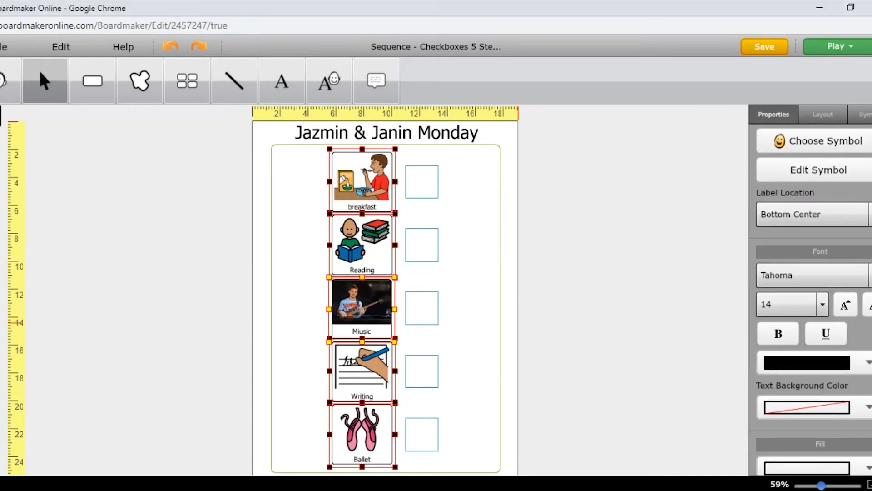
pyautogui.click(861, 281)
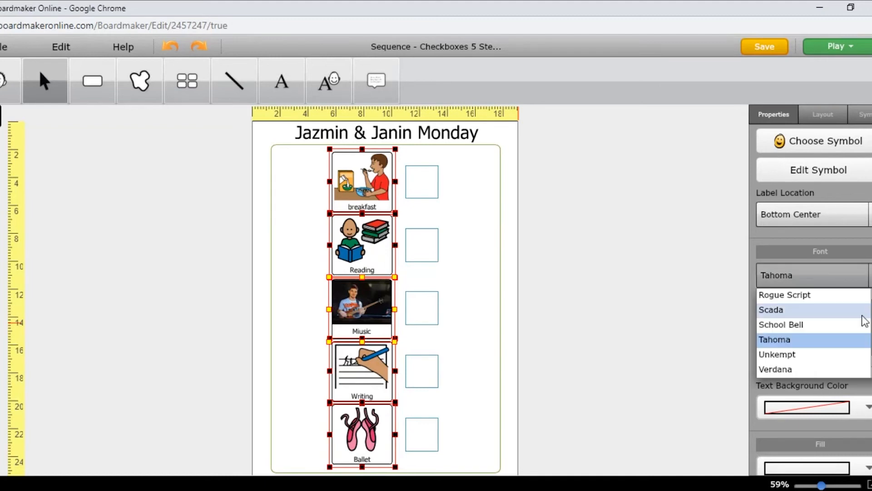
pyautogui.scroll(5, 863, 332)
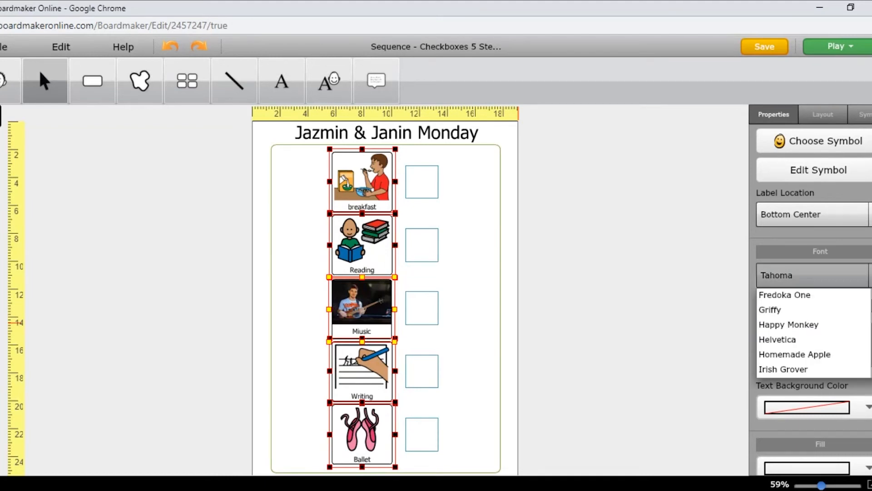
pyautogui.scroll(2, 790, 318)
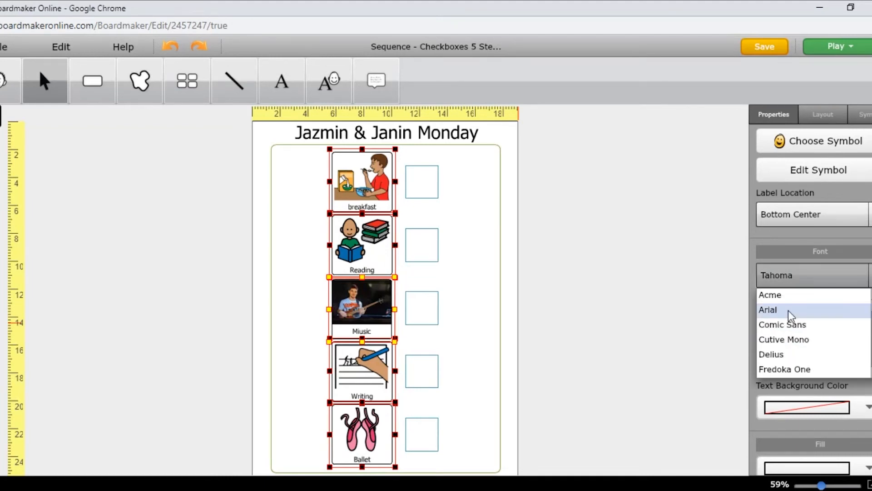
pyautogui.click(777, 311)
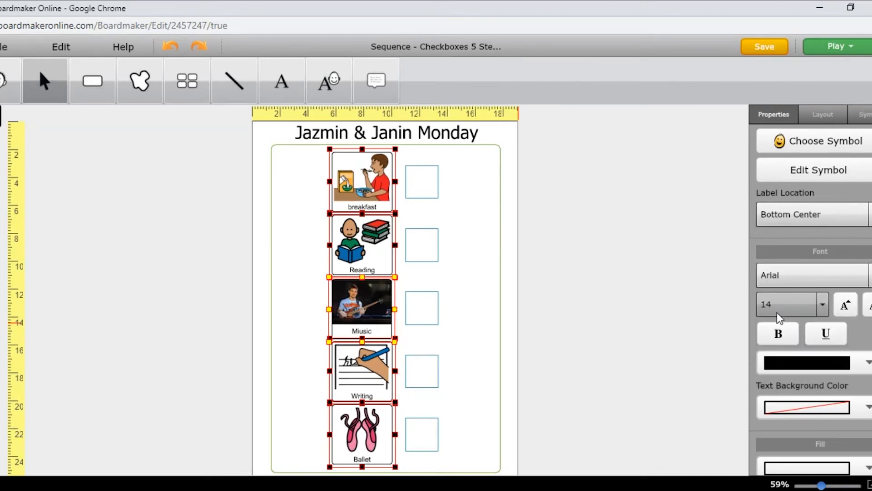
# - Enlarge the labels of the five selected schedule buttons to font size 24
pyautogui.click(845, 307)
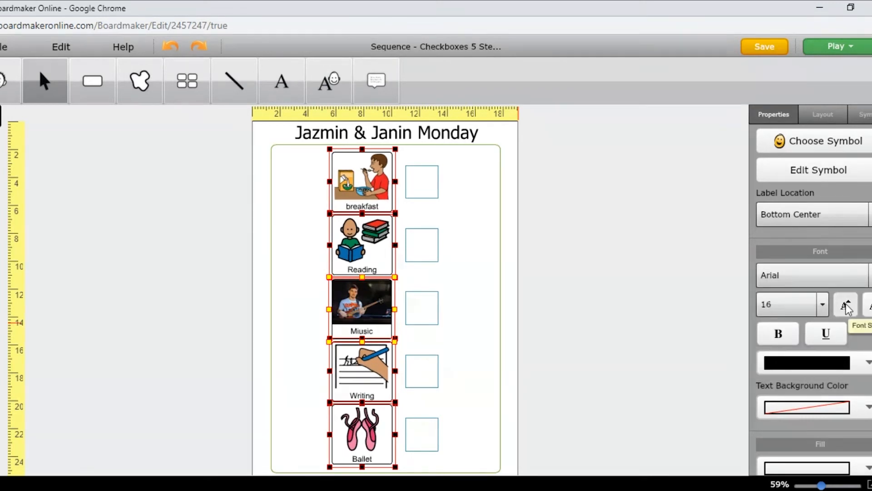
pyautogui.click(846, 306)
pyautogui.click(846, 307)
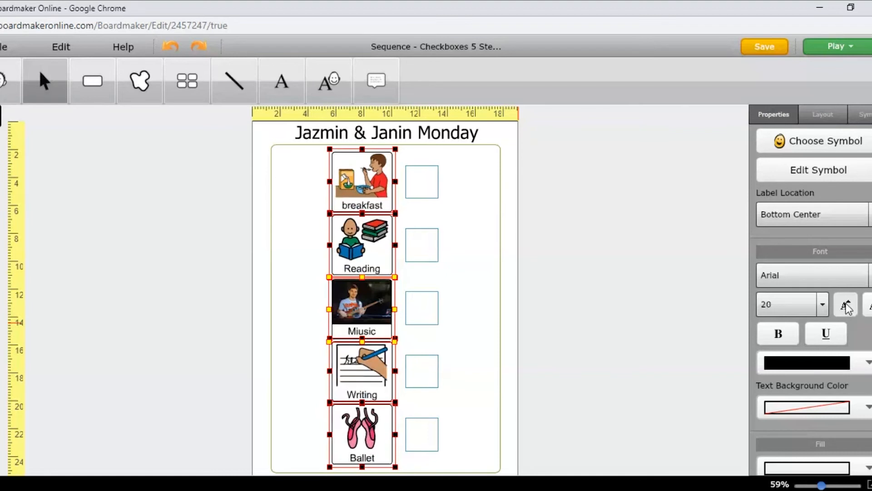
pyautogui.click(847, 307)
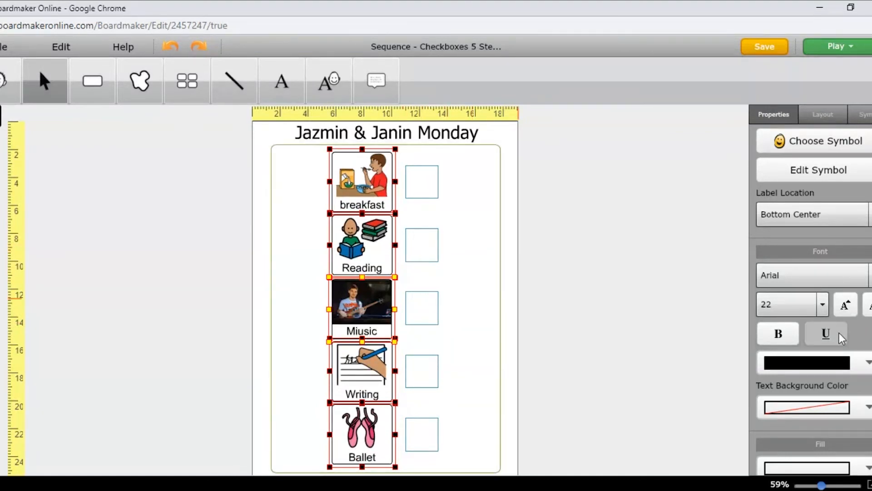
pyautogui.click(846, 306)
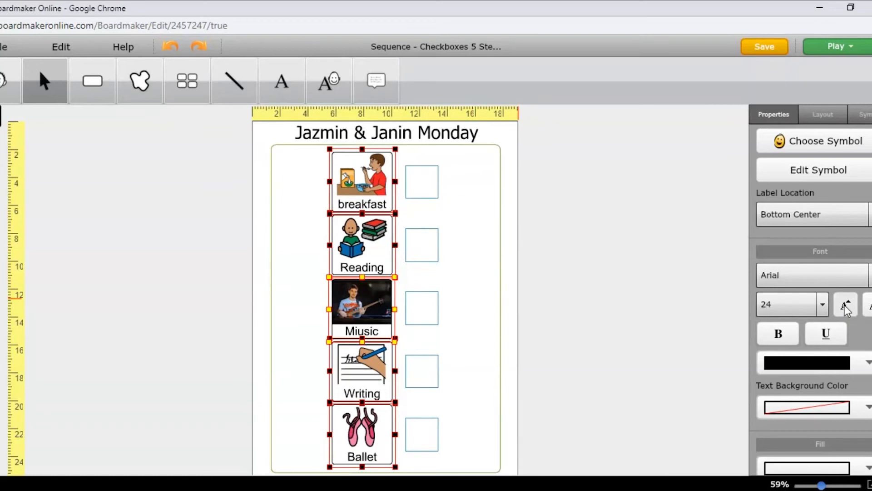
pyautogui.click(846, 307)
pyautogui.click(846, 307)
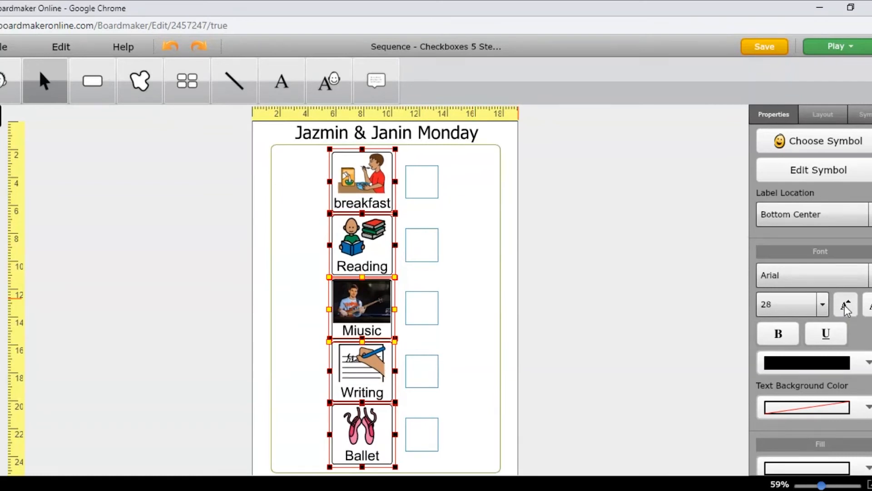
pyautogui.click(846, 307)
pyautogui.click(846, 306)
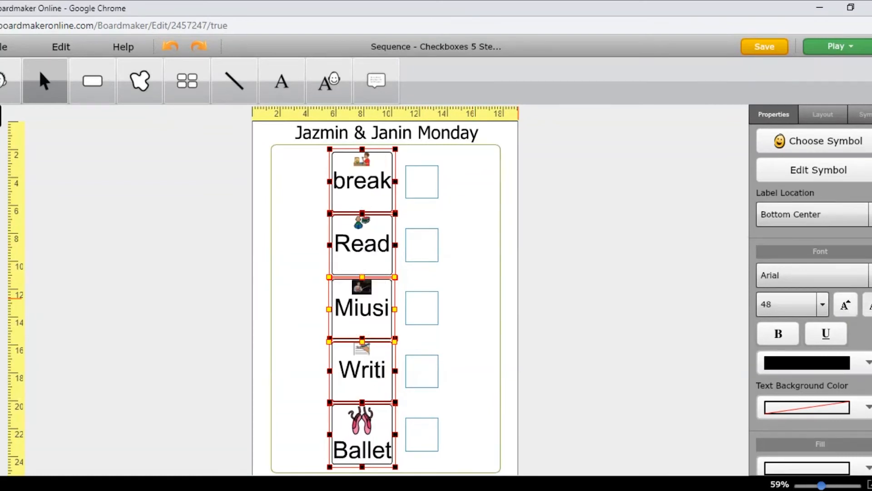
pyautogui.click(870, 305)
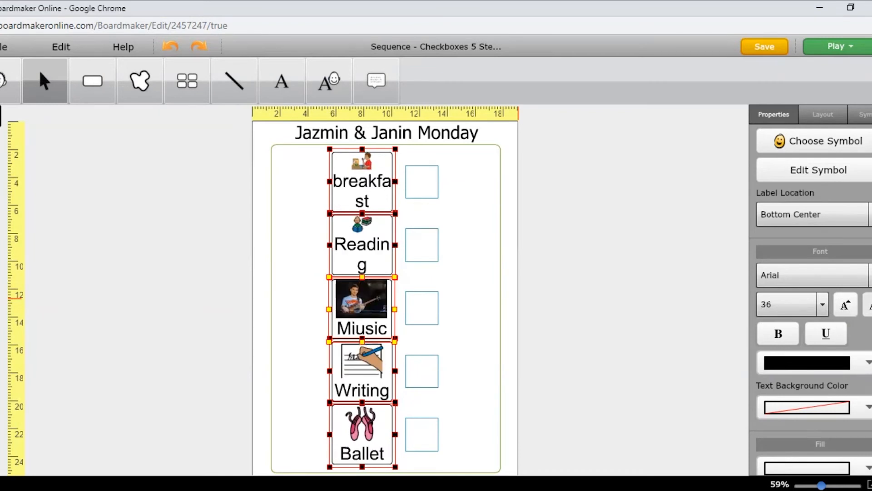
pyautogui.click(870, 305)
pyautogui.click(870, 306)
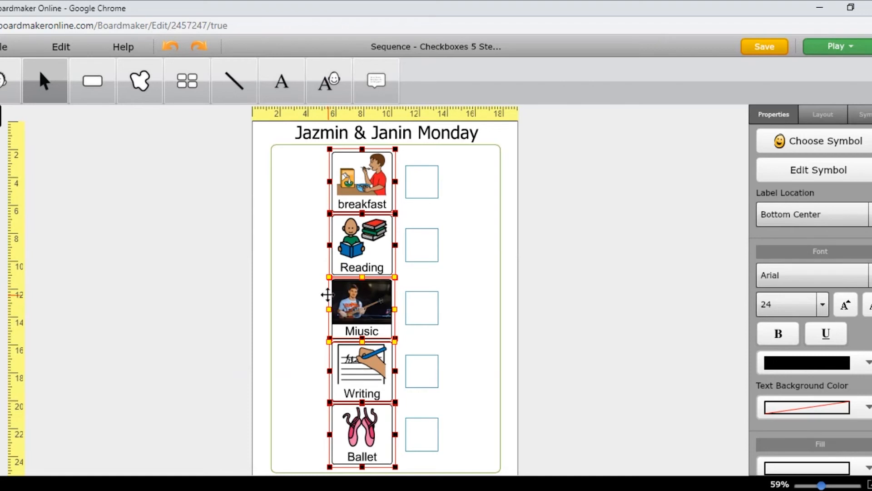
# - Move the five schedule buttons about 2 ruler units left, away from the checkboxes, and widen them to about 6 units
pyautogui.moveTo(327, 296); pyautogui.dragTo(290, 289)
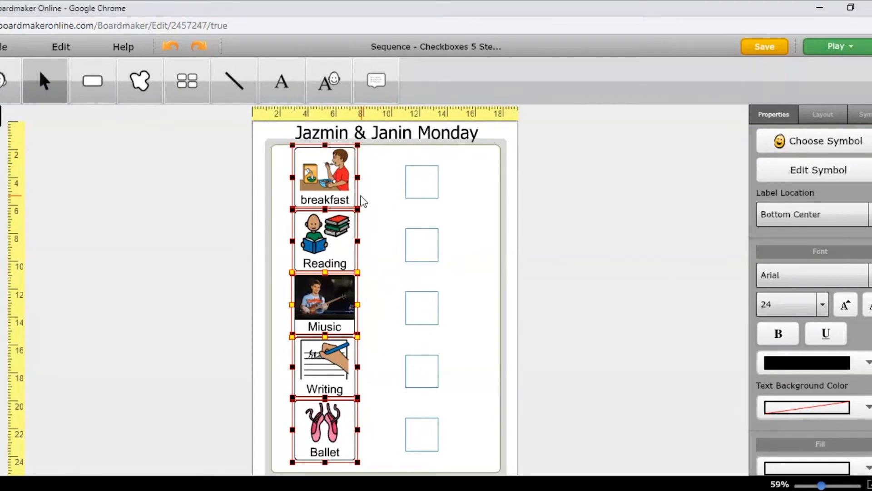
pyautogui.moveTo(357, 197)
pyautogui.mouseDown()
pyautogui.moveTo(411, 214)
pyautogui.moveTo(366, 199)
pyautogui.moveTo(362, 208)
pyautogui.mouseUp()
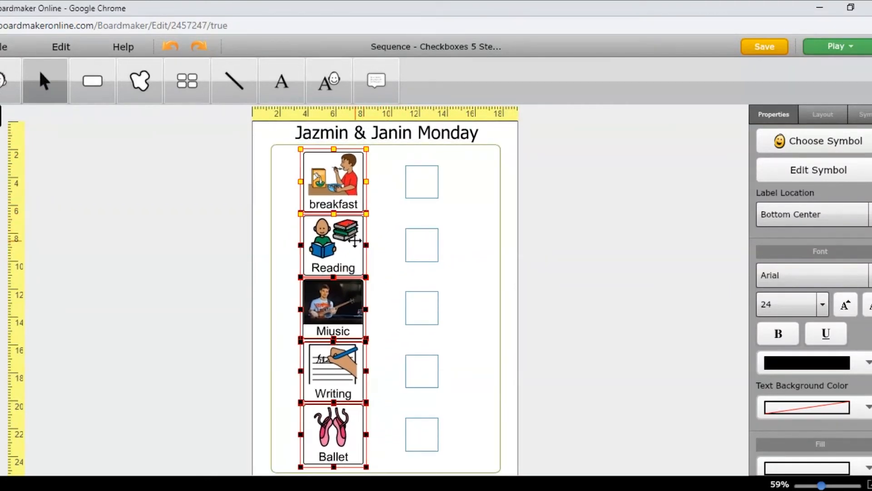
pyautogui.moveTo(366, 148); pyautogui.dragTo(397, 153)
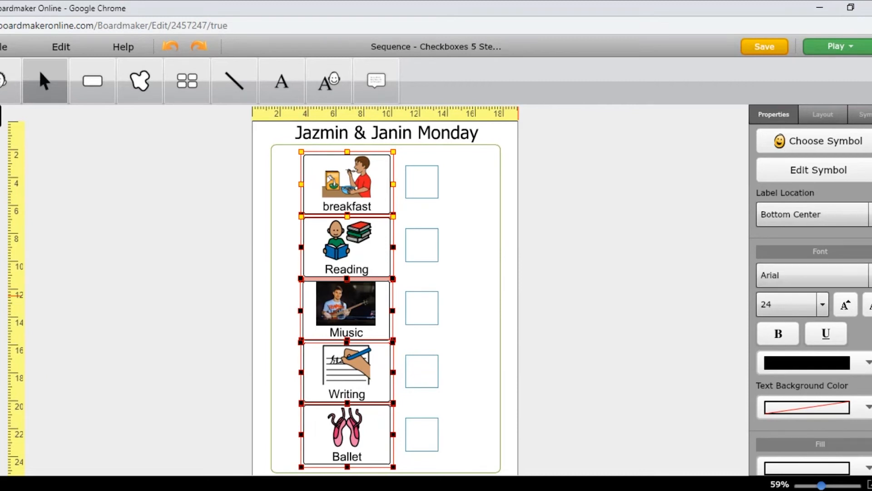
# - Fill the five schedule buttons with the light pink theme color and deselect them
pyautogui.scroll(-3, 871, 285)
pyautogui.scroll(-2, 814, 291)
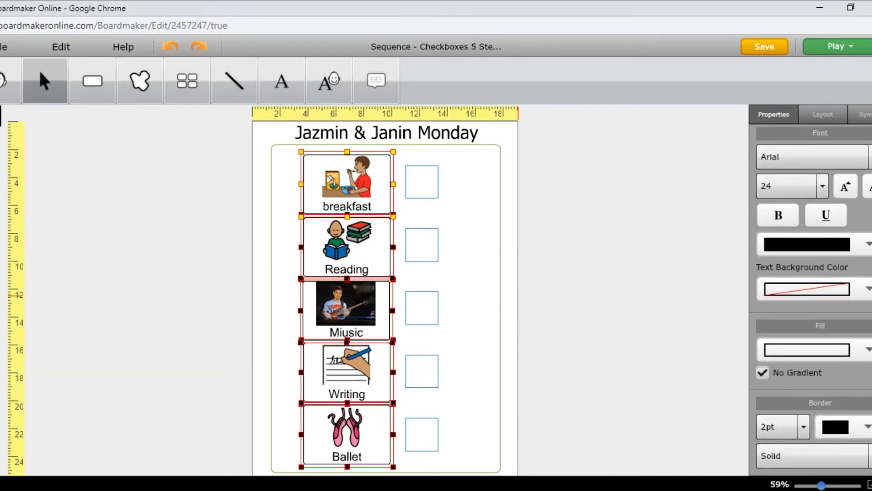
pyautogui.scroll(-1, 868, 350)
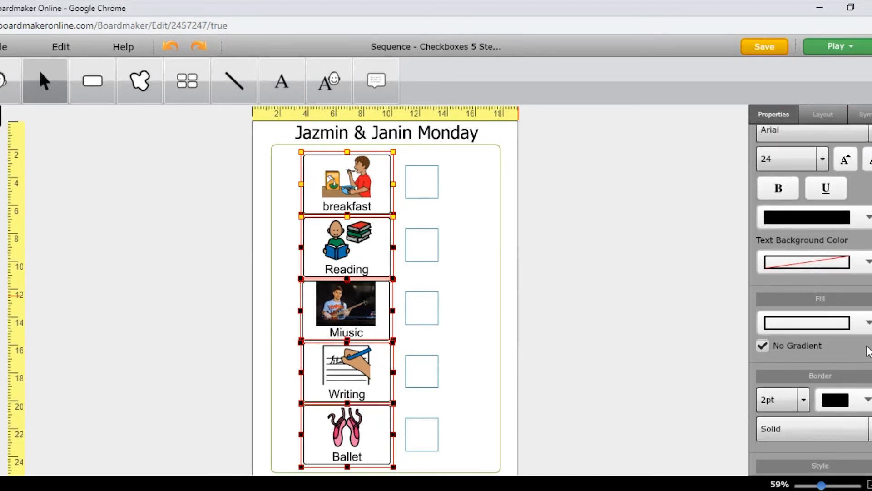
pyautogui.click(869, 323)
pyautogui.scroll(-3, 868, 327)
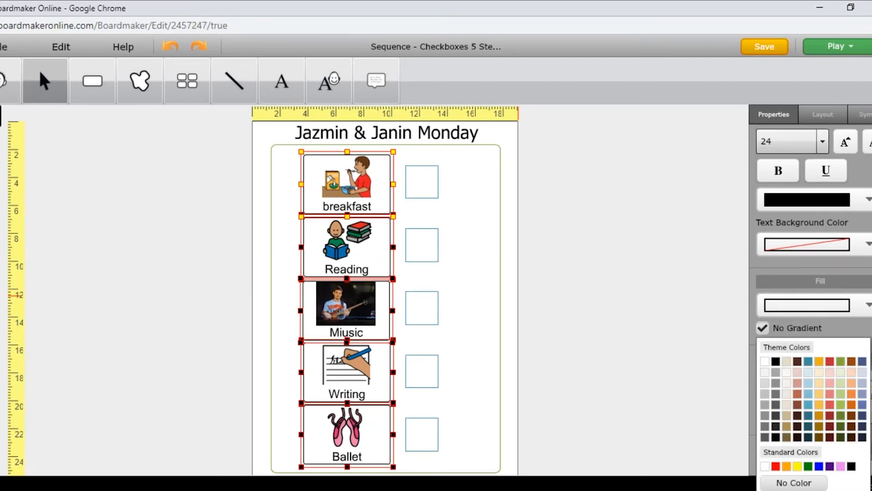
pyautogui.click(829, 372)
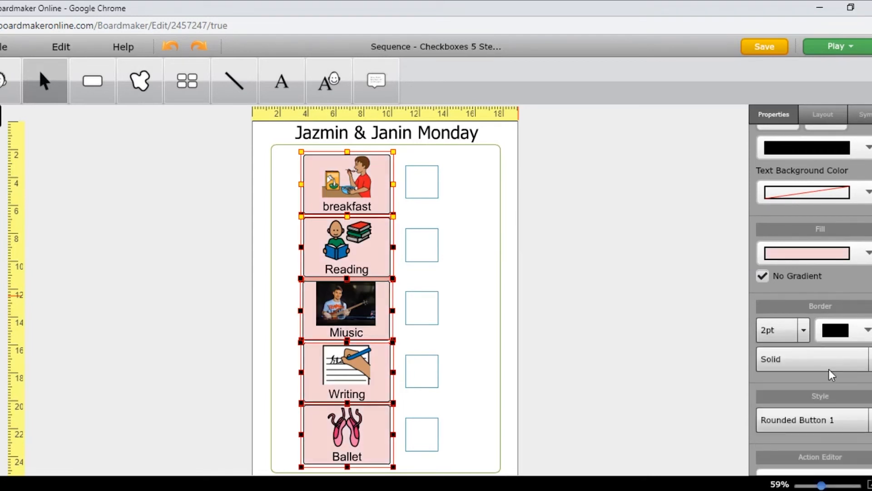
pyautogui.click(607, 308)
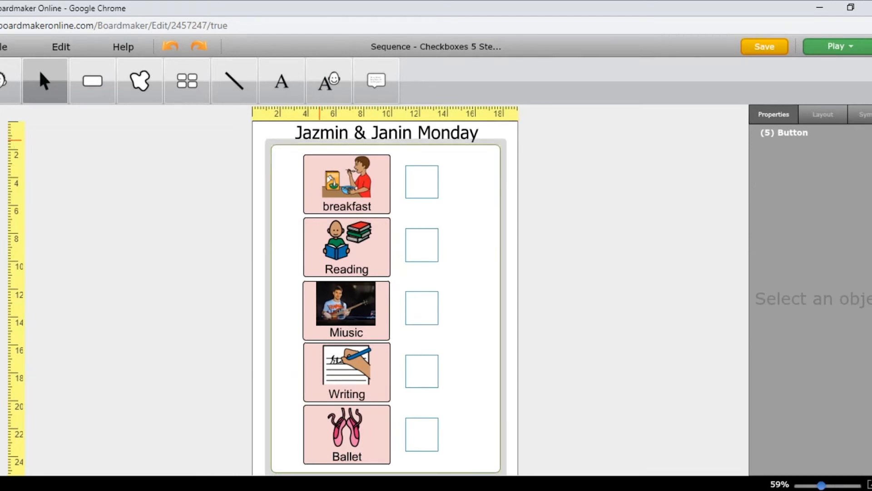
# - Duplicate the finished Sequence page by copying it and pasting the copy directly after it
pyautogui.click(1, 116)
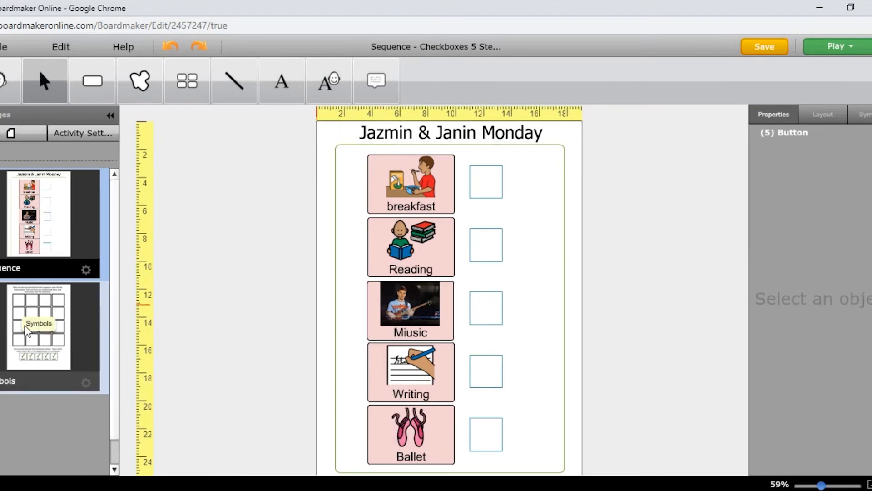
pyautogui.click(89, 269)
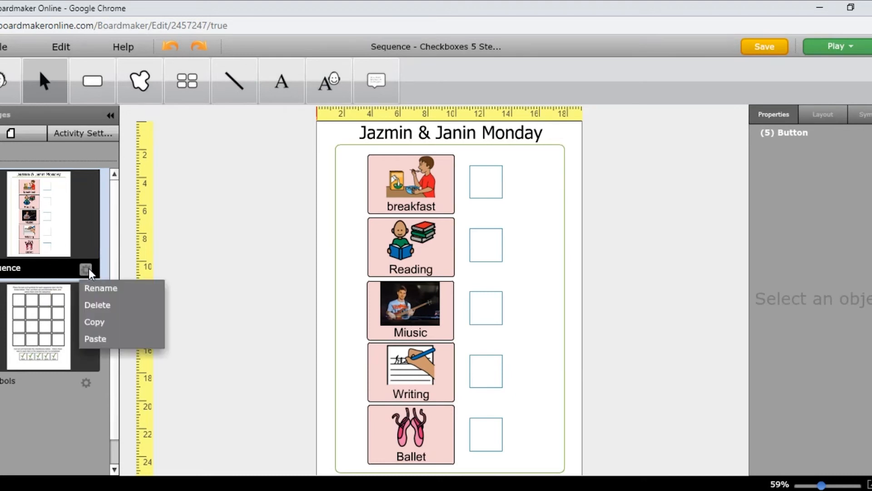
pyautogui.click(106, 322)
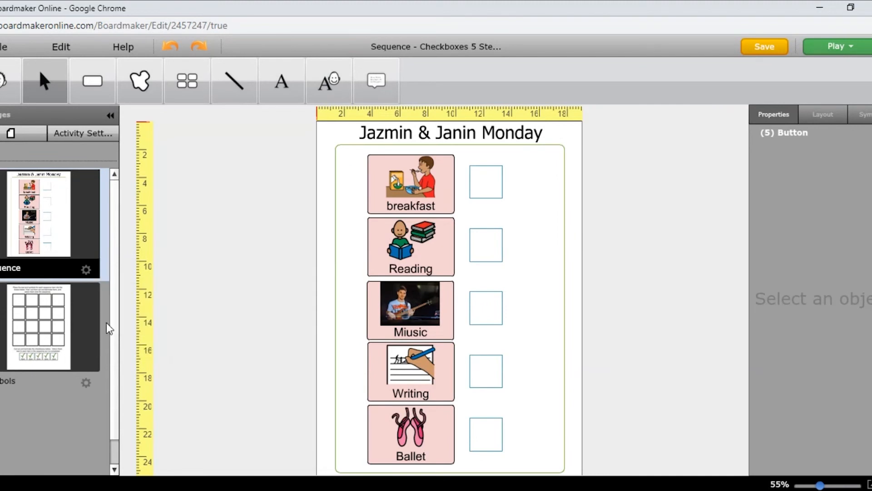
pyautogui.click(84, 268)
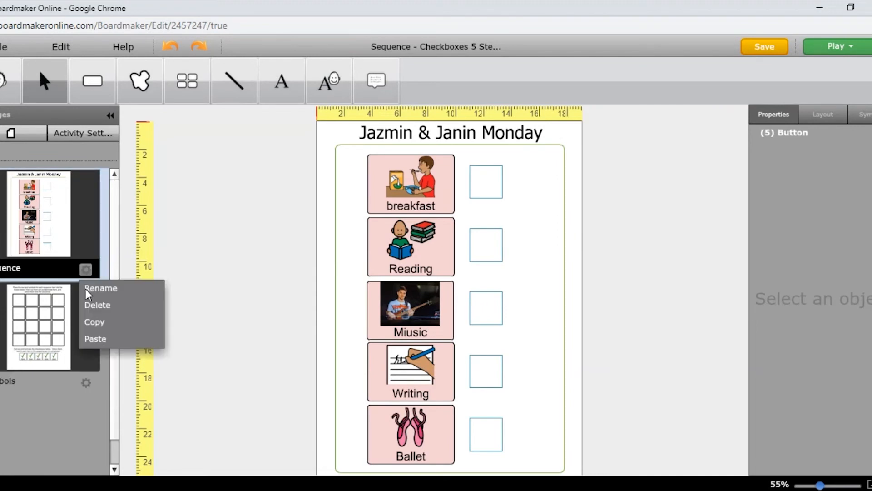
pyautogui.click(94, 339)
pyautogui.click(71, 220)
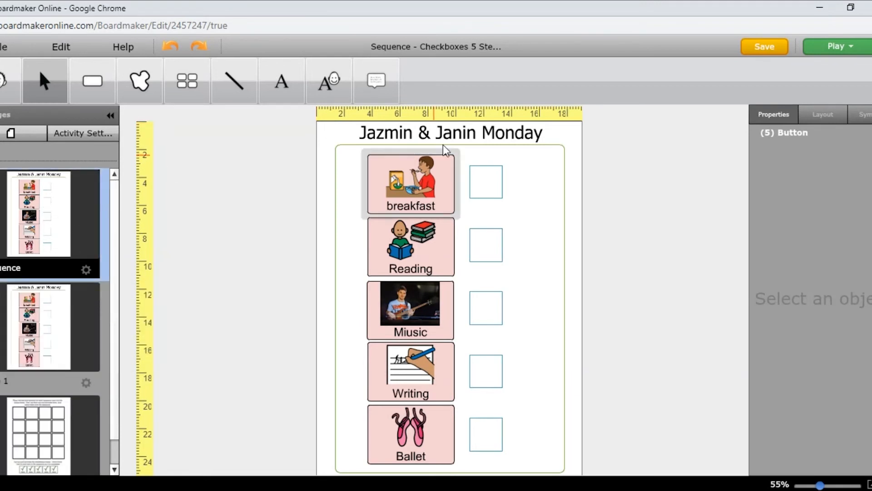
# - Delete the first child's name and the "&" from the original page's title, keeping the second child's name and "Monday"
pyautogui.click(437, 132)
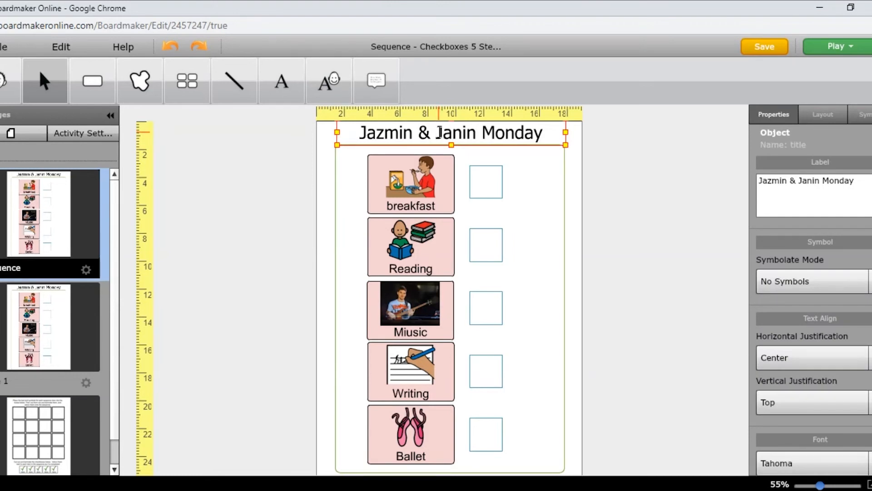
pyautogui.press('BackSpace')
pyautogui.press('BackSpace')
pyautogui.press('BackSpace')
pyautogui.press('BackSpace')
pyautogui.press('BackSpace')
pyautogui.press('BackSpace')
pyautogui.press('BackSpace')
pyautogui.press('BackSpace')
pyautogui.press('BackSpace')
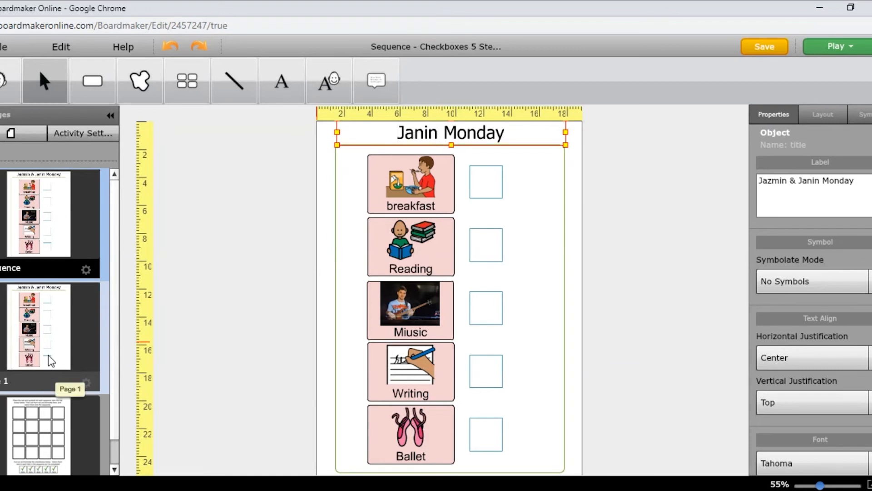
# - Delete the "&" and the second child's name from the Page 1 title, keeping the first child's name and "Monday"
pyautogui.click(50, 329)
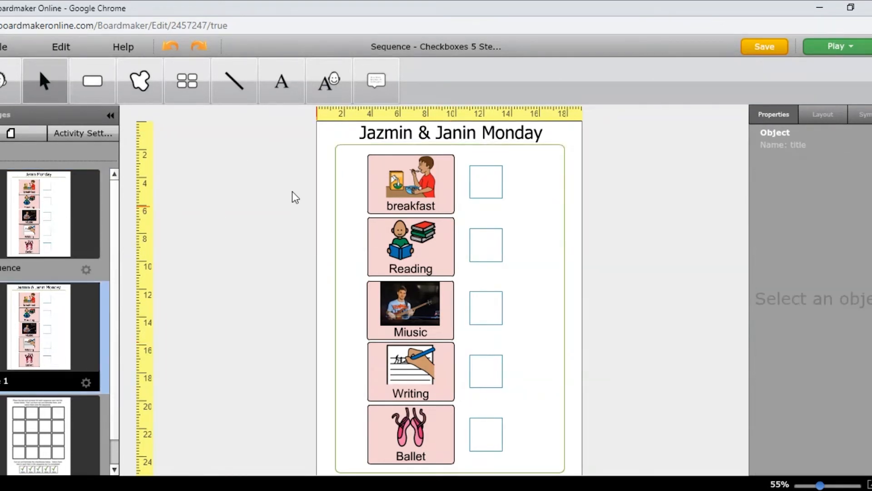
pyautogui.click(479, 137)
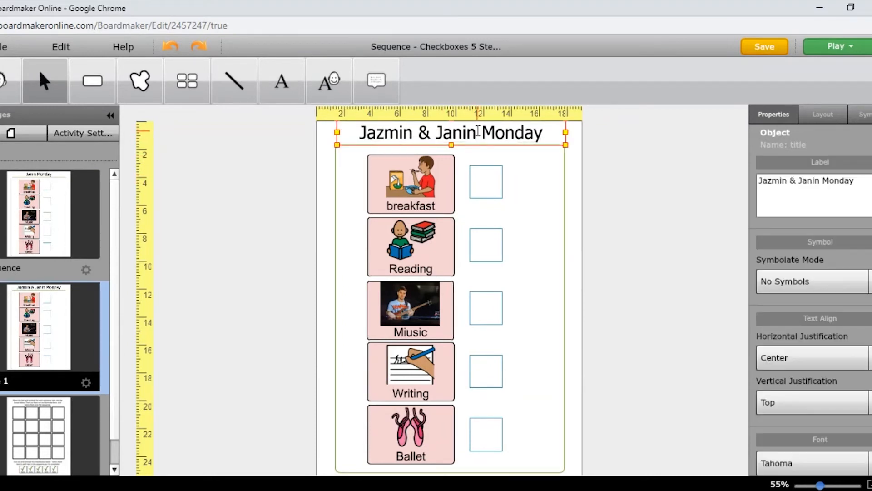
pyautogui.click(414, 138)
pyautogui.moveTo(415, 137); pyautogui.dragTo(472, 125)
pyautogui.press('BackSpace')
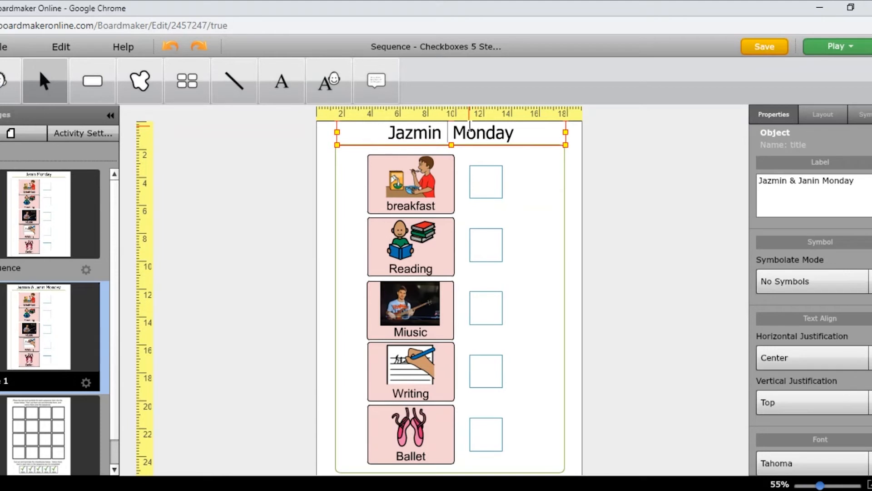
pyautogui.press('BackSpace')
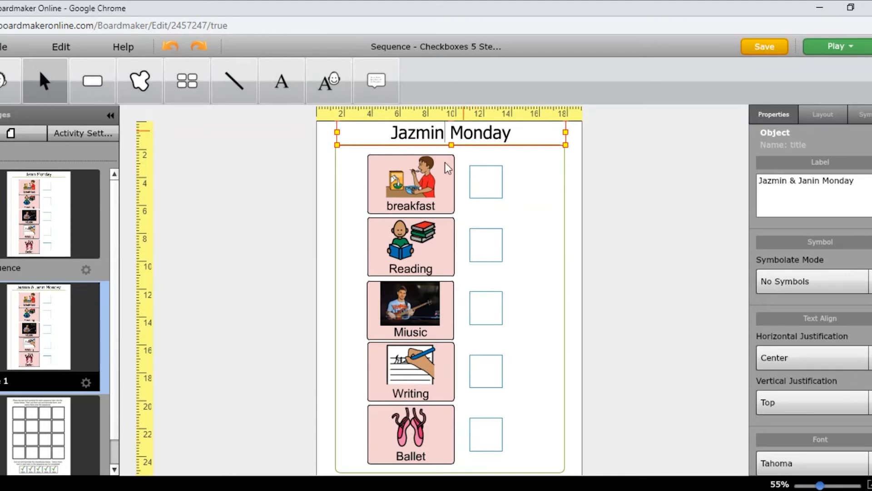
# - Replace the third button's label and picture on Page 1 with "Flute" and the flute symbol
pyautogui.click(409, 304)
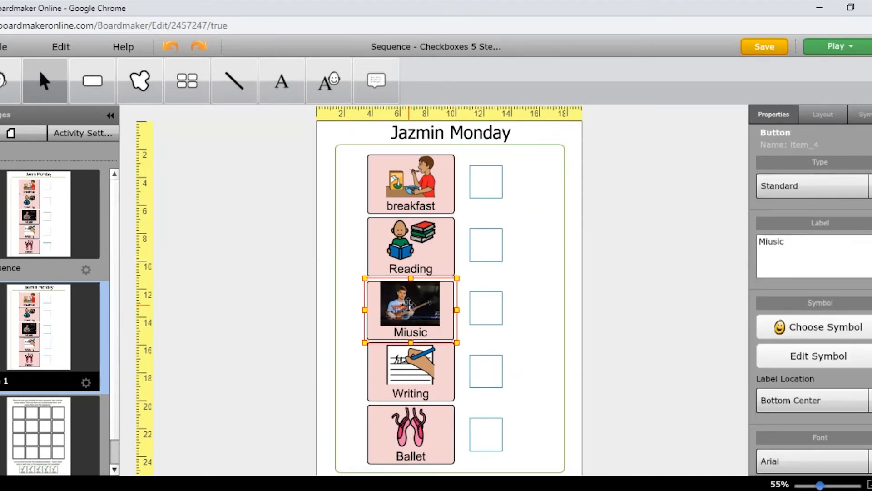
pyautogui.doubleClick(430, 334)
pyautogui.write('Flute')
pyautogui.doubleClick(458, 280)
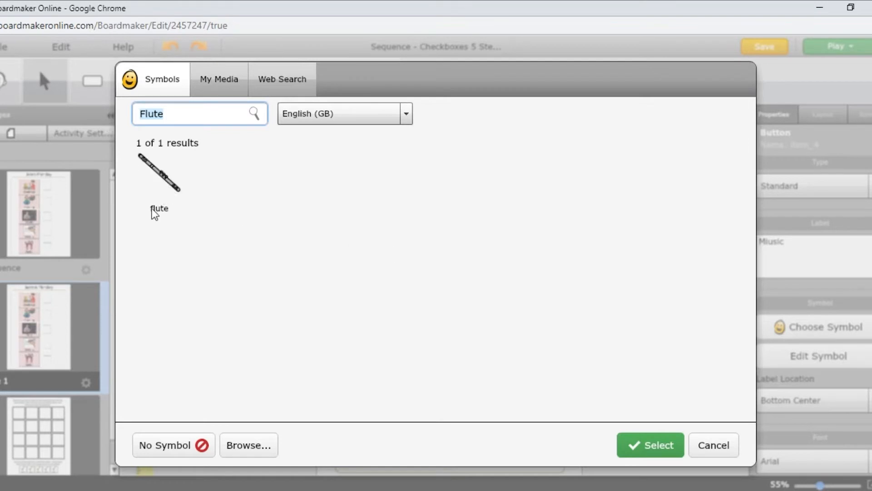
pyautogui.click(159, 210)
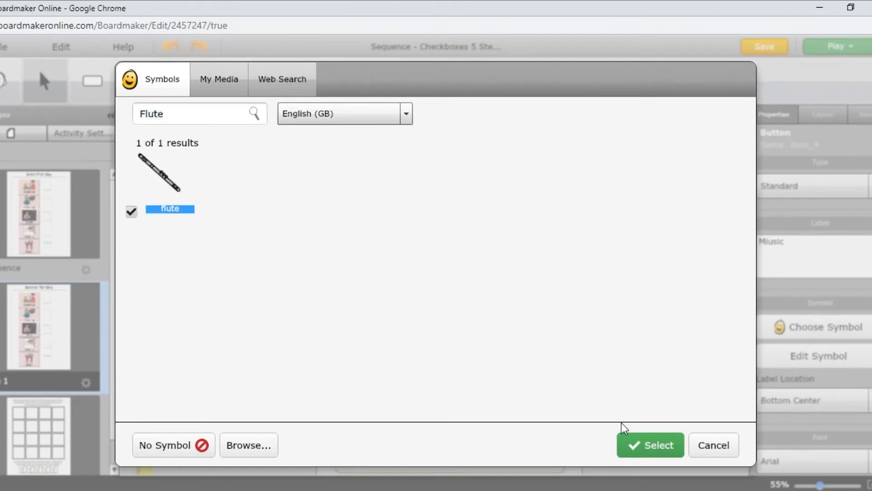
pyautogui.click(650, 446)
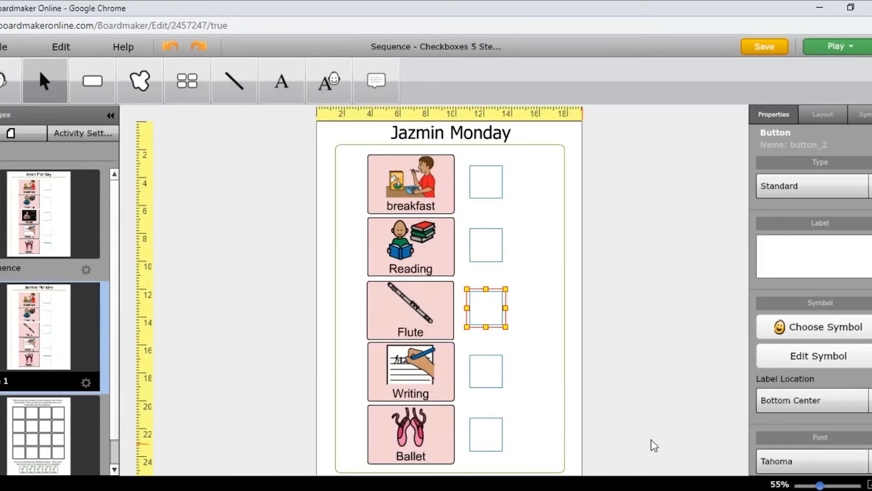
pyautogui.click(718, 225)
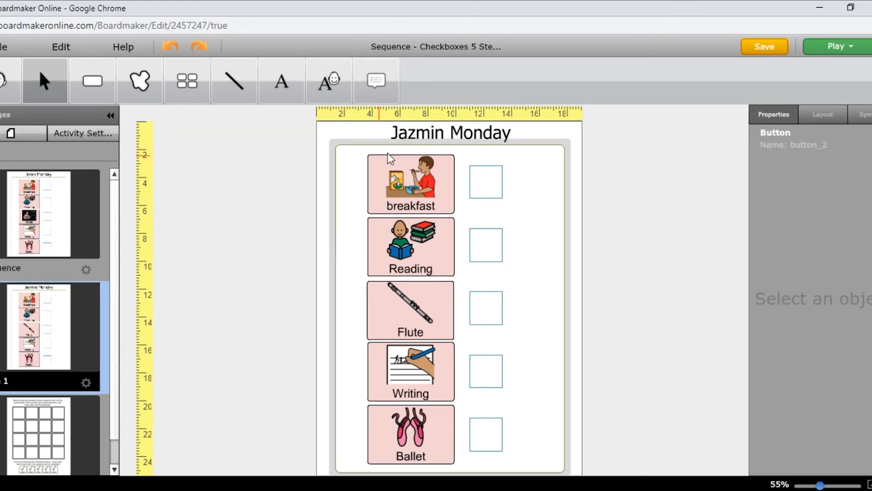
# - Set the label location of the five schedule buttons on Page 1 to Label Only Center and deselect them
pyautogui.moveTo(396, 149); pyautogui.dragTo(435, 469)
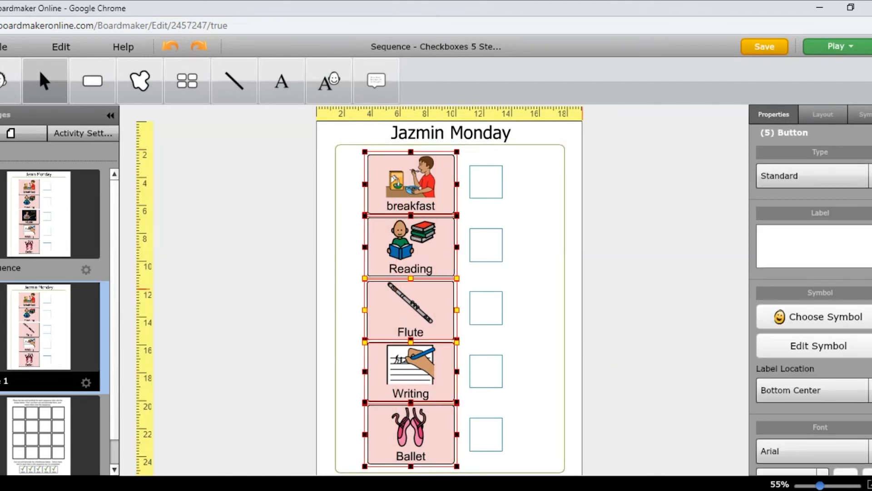
pyautogui.scroll(-5, 855, 375)
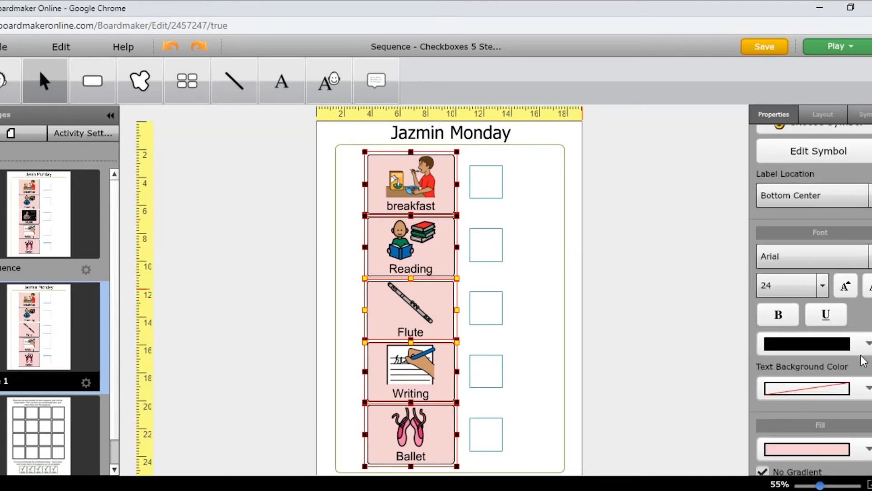
pyautogui.scroll(-3, 855, 375)
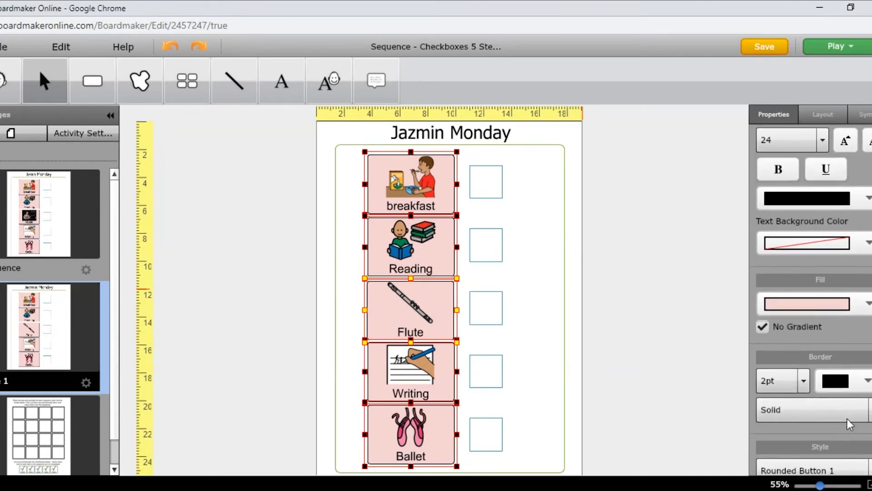
pyautogui.moveTo(847, 442); pyautogui.dragTo(846, 460)
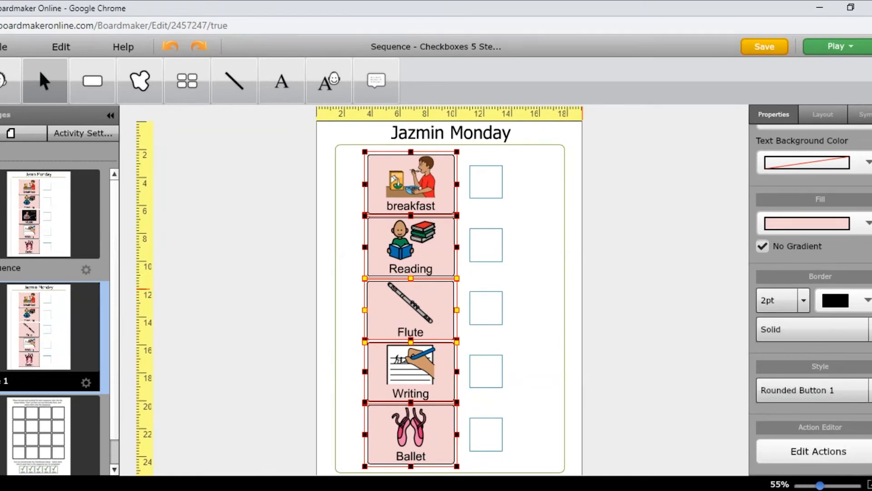
pyautogui.scroll(3, 811, 300)
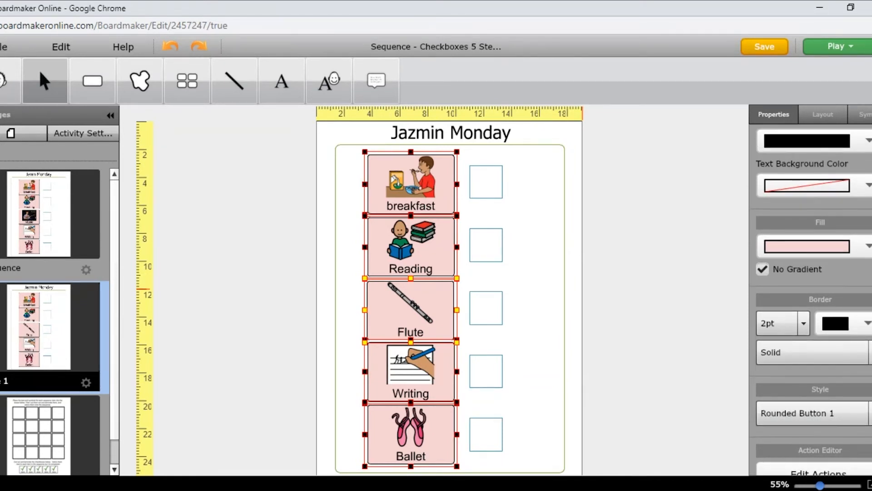
pyautogui.scroll(4, 811, 300)
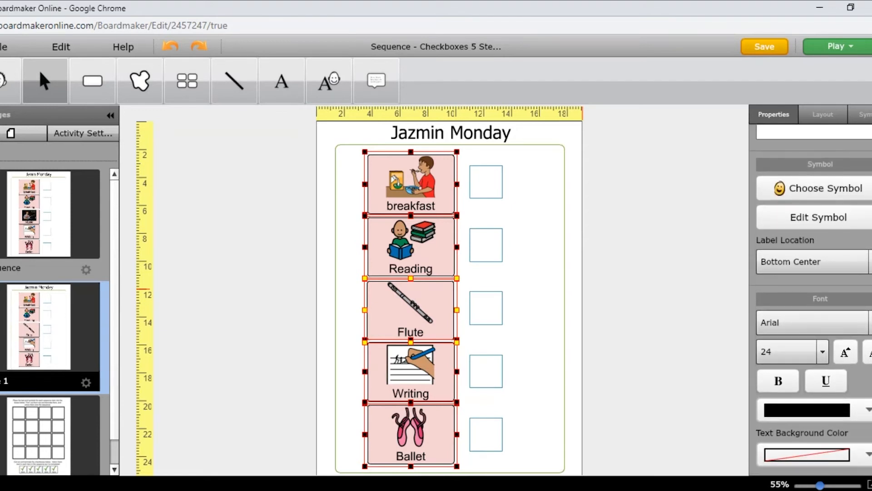
pyautogui.click(843, 261)
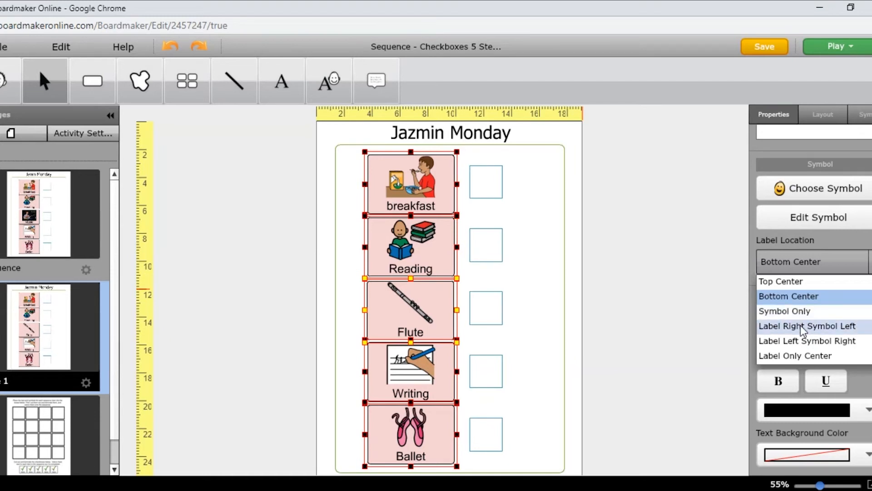
pyautogui.click(808, 358)
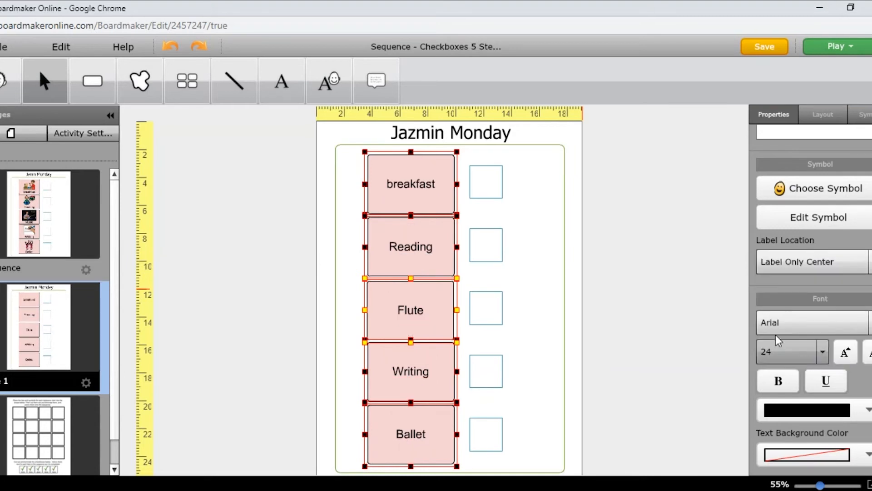
pyautogui.click(687, 231)
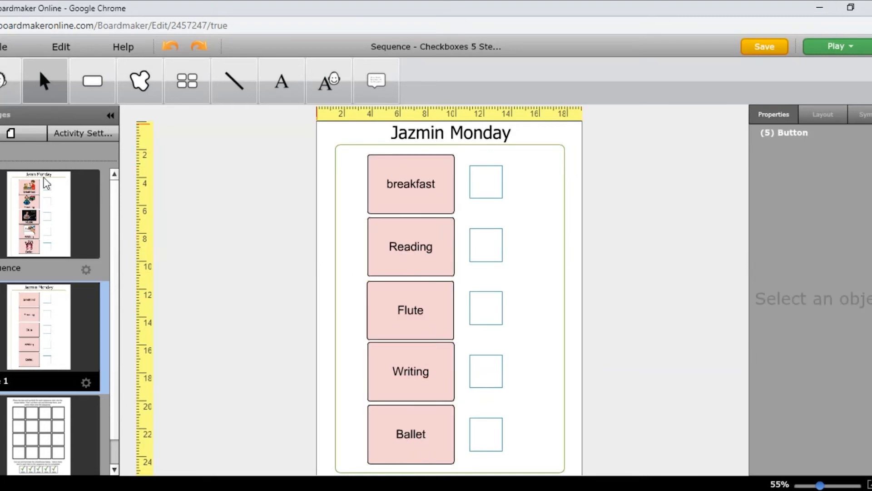
# - Set the label location of the five schedule buttons on the Sequence page to Symbol Only and deselect them
pyautogui.click(66, 228)
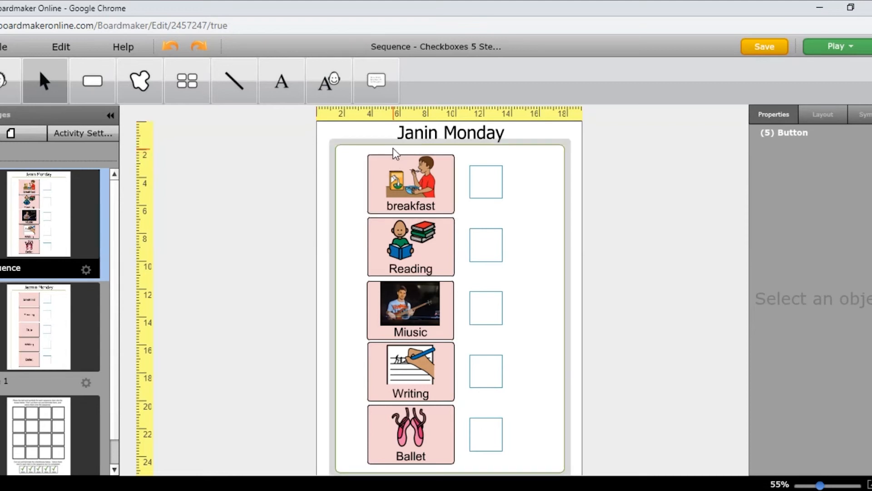
pyautogui.moveTo(394, 148); pyautogui.dragTo(449, 468)
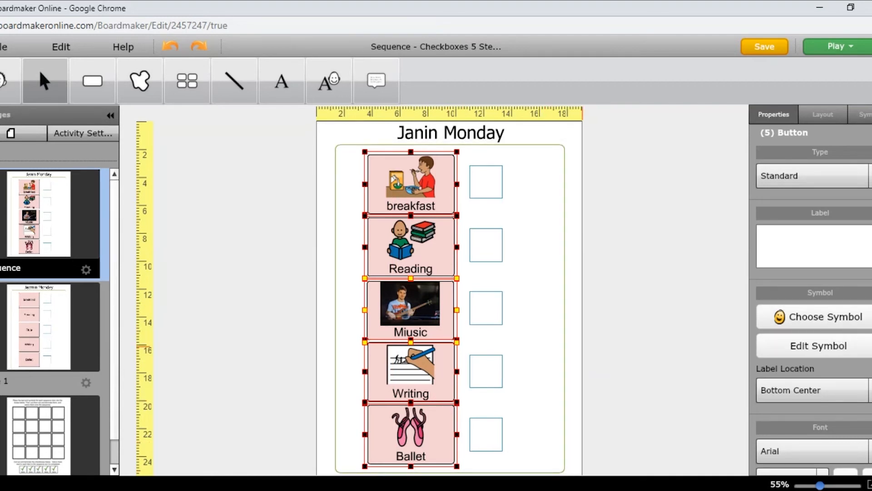
pyautogui.scroll(-1, 811, 291)
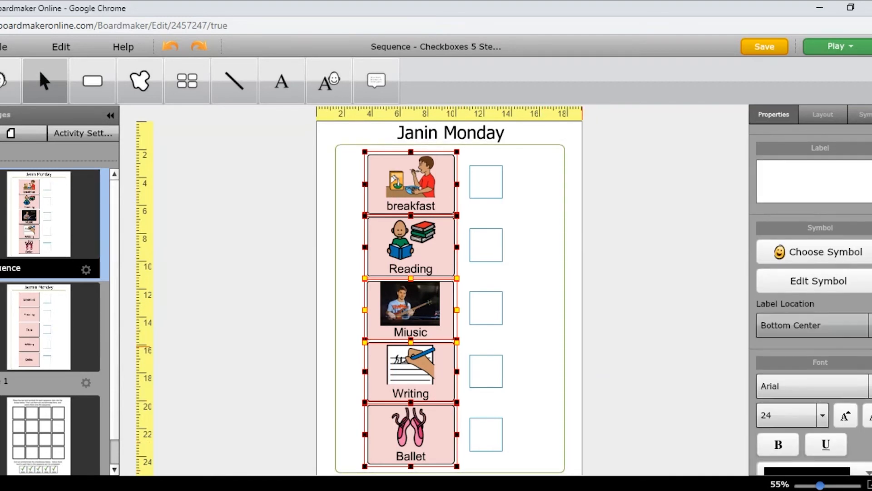
pyautogui.click(813, 325)
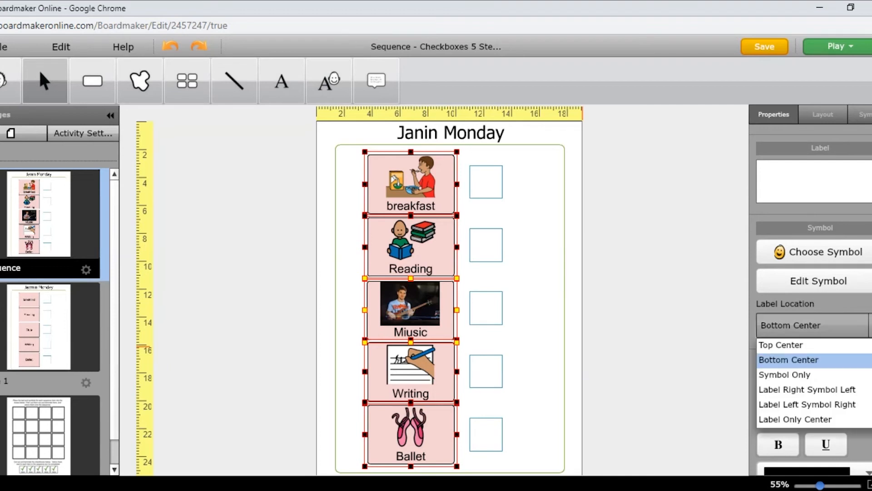
pyautogui.click(784, 374)
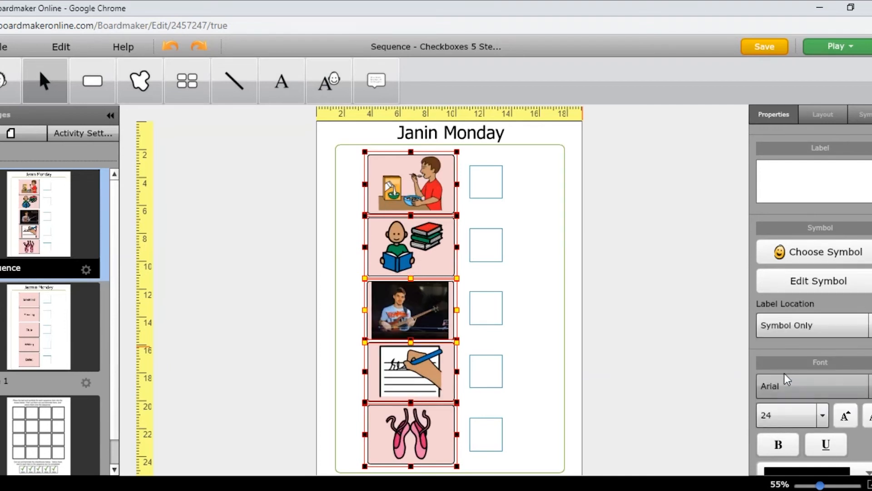
pyautogui.click(677, 263)
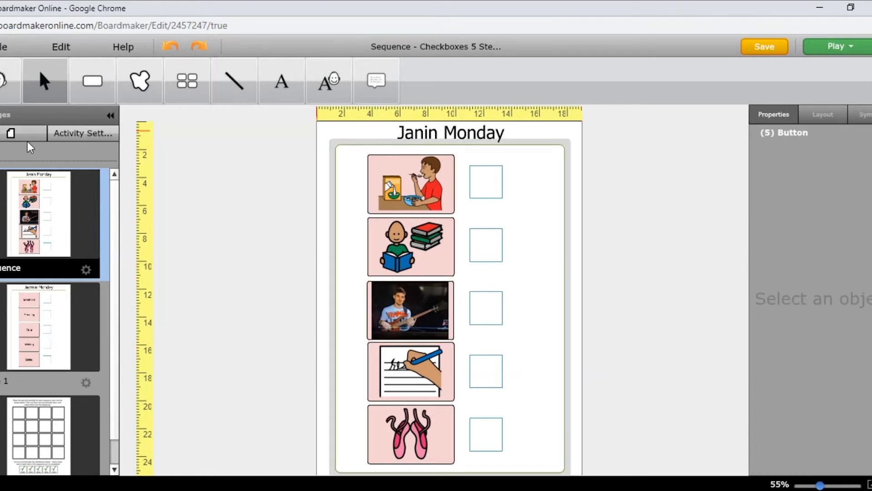
# - Save the activity under the new name "J's Schedule Monday"
pyautogui.click(2, 49)
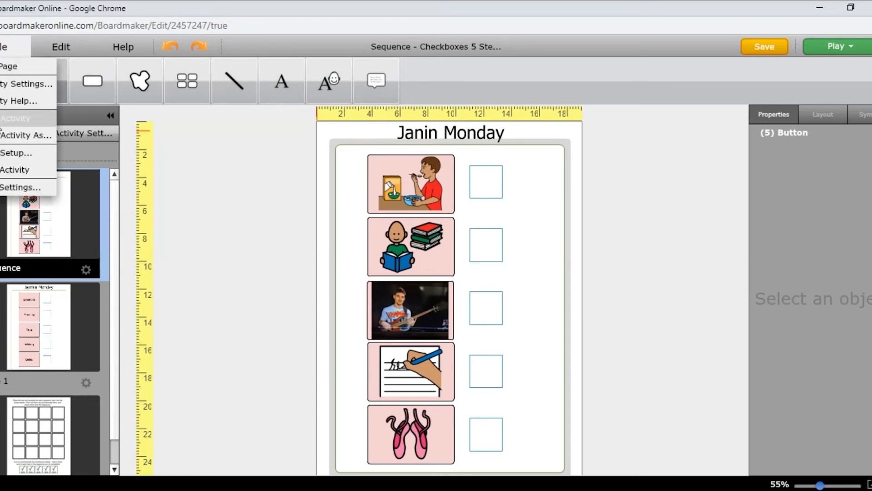
pyautogui.click(1, 135)
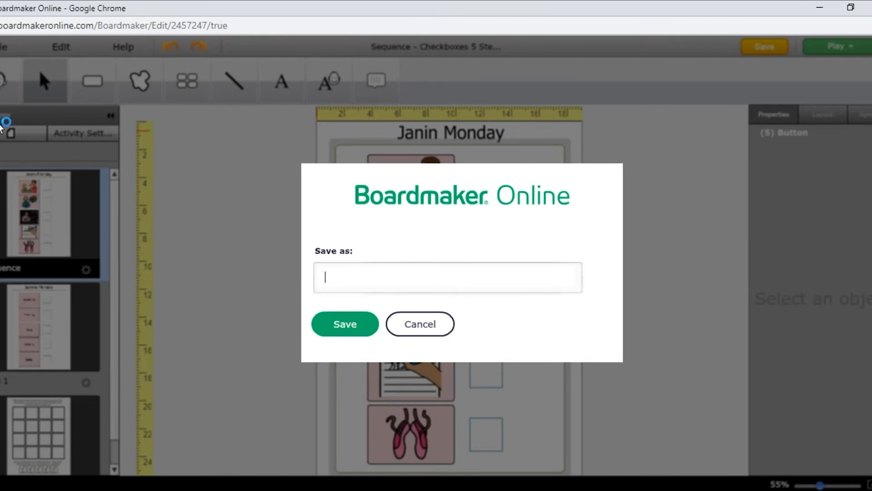
pyautogui.write("J's Schedule ")
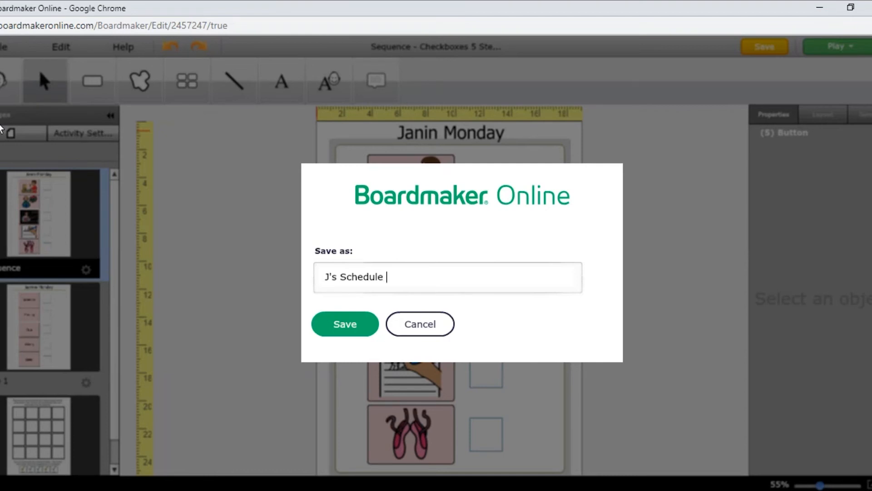
pyautogui.write('Monday')
pyautogui.click(336, 326)
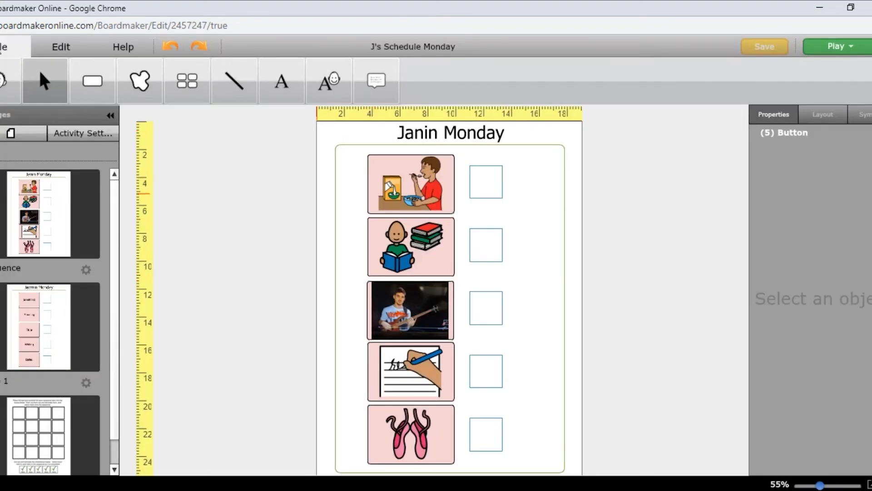
pyautogui.click(12, 47)
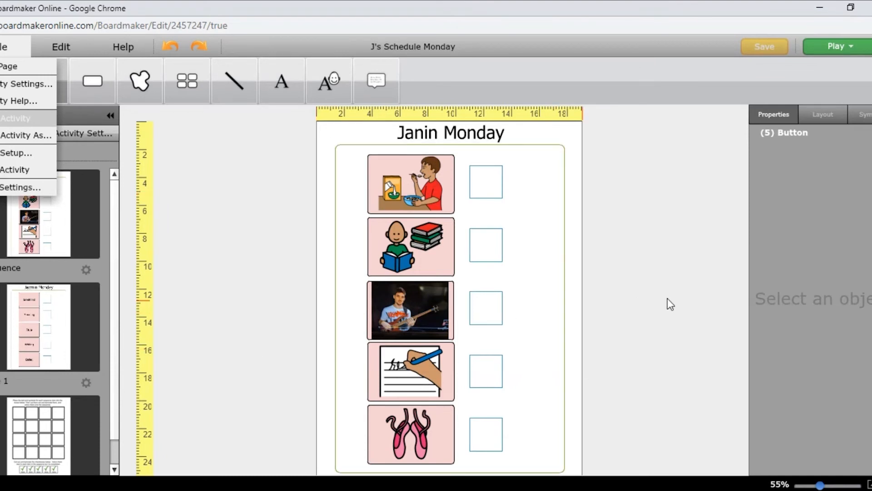
pyautogui.click(677, 249)
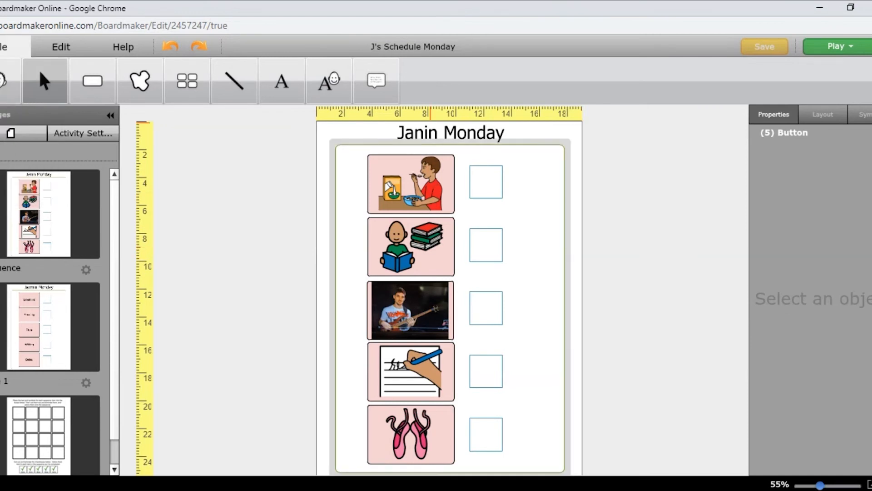
pyautogui.click(7, 48)
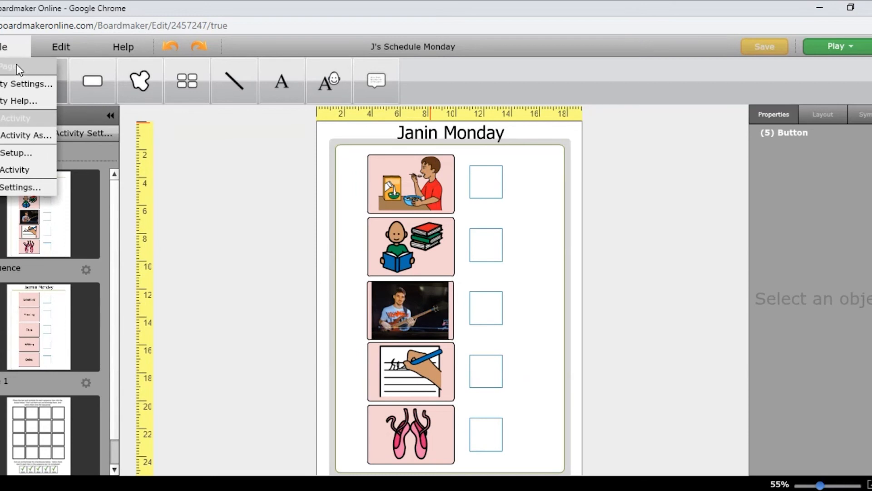
pyautogui.click(16, 66)
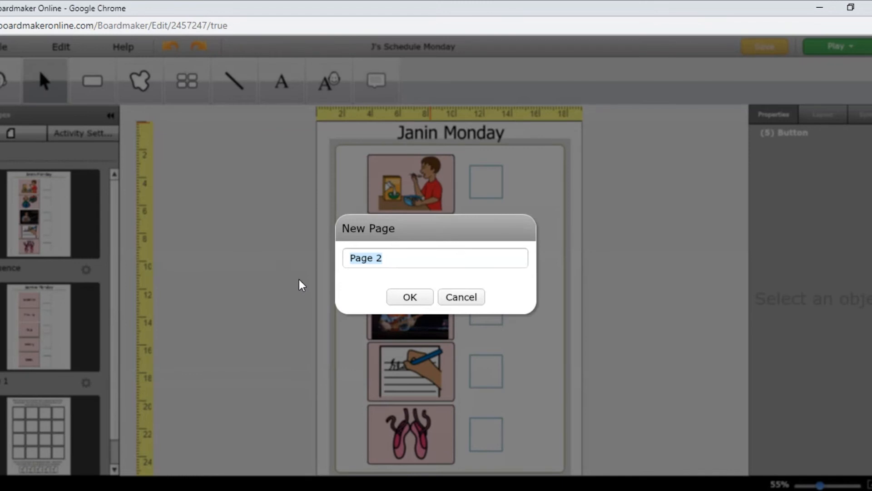
pyautogui.click(459, 299)
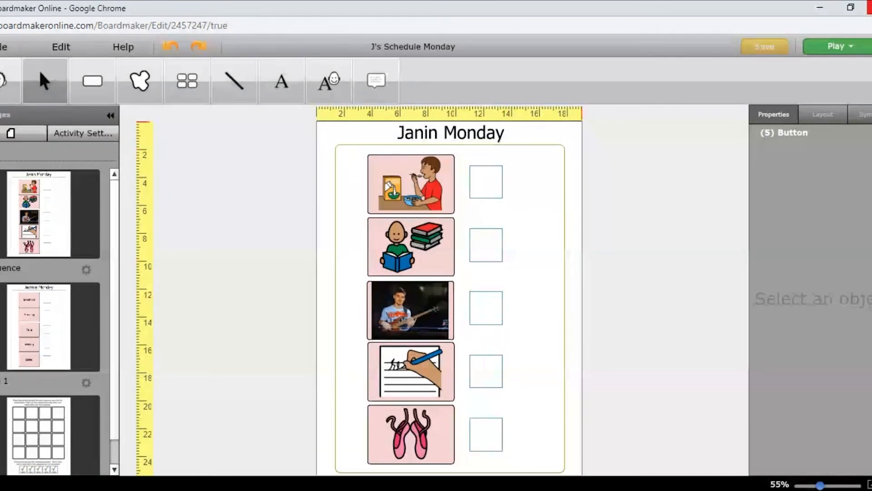
# - Close the saved schedule activity's editor window
pyautogui.click(870, 7)
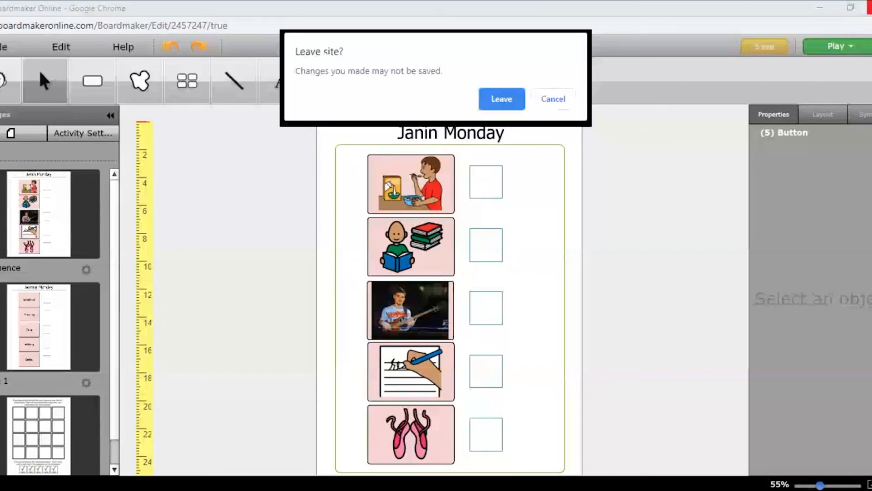
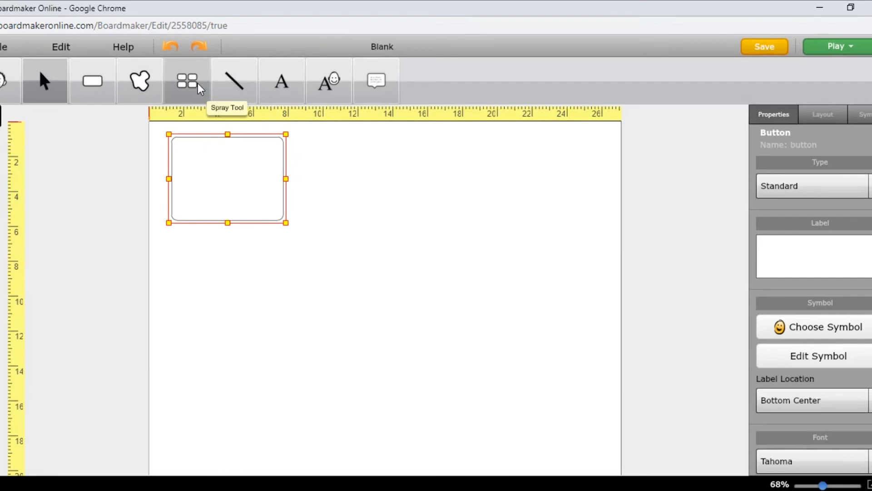
# - Spray the blank button into a four-column grid narrowed to fit the page width, and delete the whole grid
pyautogui.moveTo(216, 183); pyautogui.dragTo(545, 445)
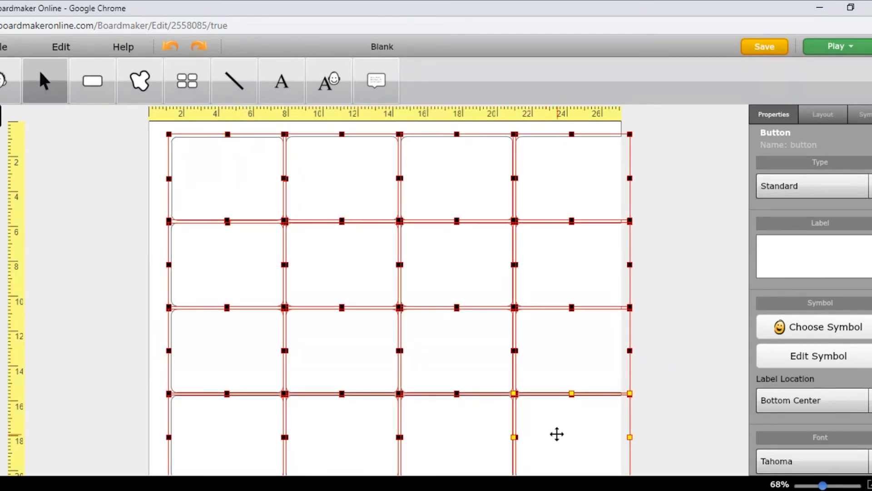
pyautogui.moveTo(631, 266); pyautogui.dragTo(573, 257)
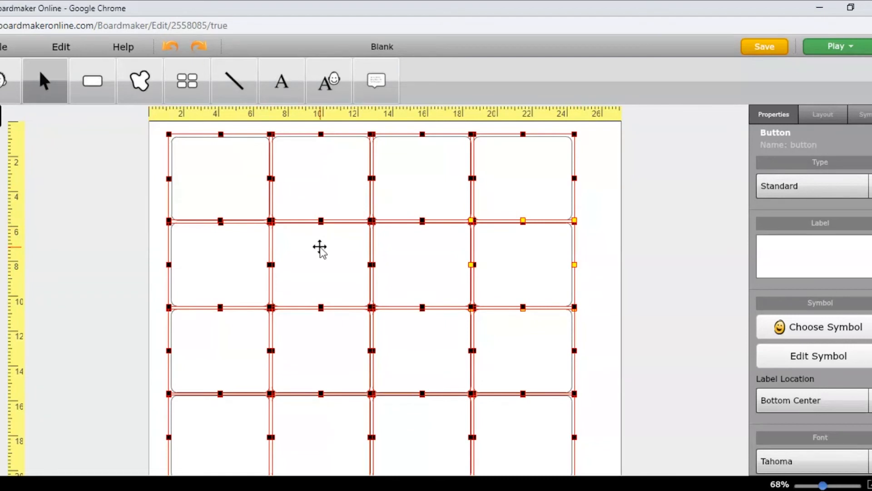
pyautogui.press('Delete')
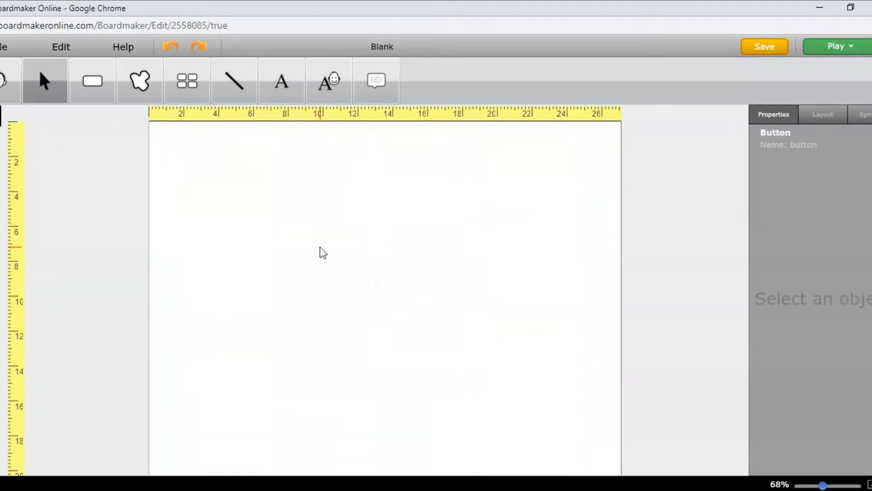
# - Draw a small square button in the page's upper-left corner with the label "star" and the plain yellow star symbol
pyautogui.click(95, 82)
pyautogui.click(219, 174)
pyautogui.moveTo(272, 238); pyautogui.dragTo(257, 220)
pyautogui.doubleClick(207, 187)
pyautogui.write('star')
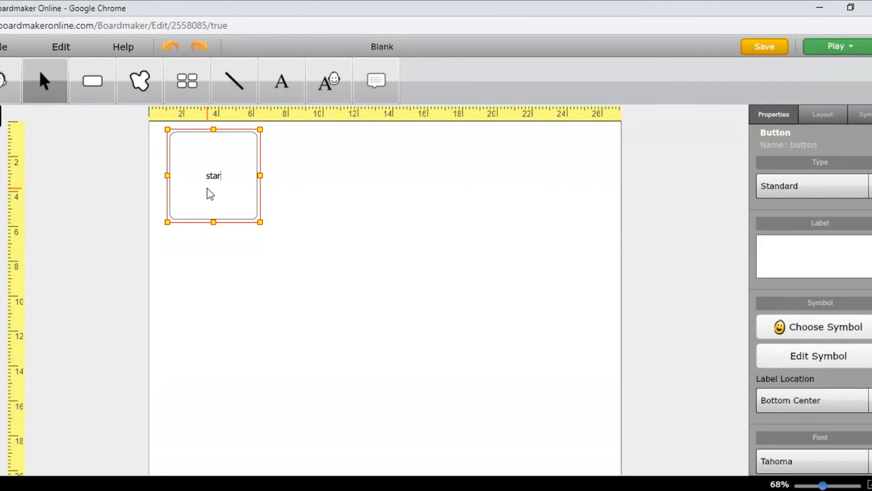
pyautogui.press('Return')
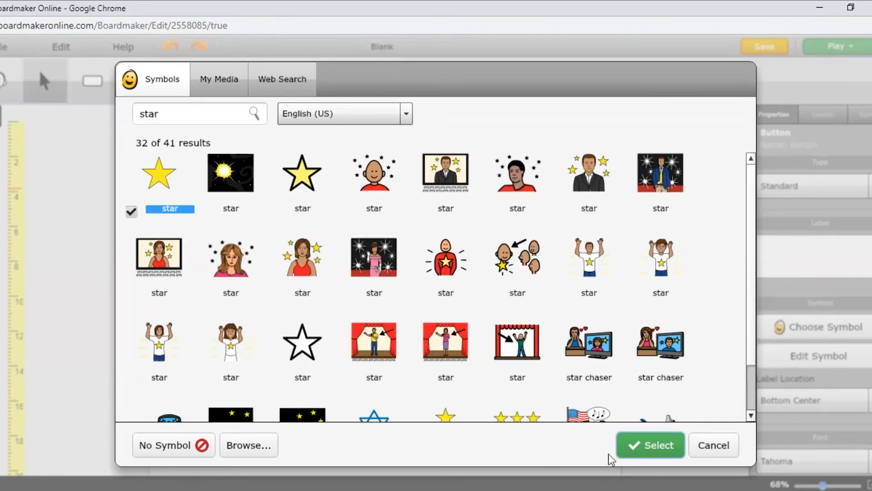
pyautogui.click(639, 452)
# - Spray the star button into a five-column grid across the page and delete all the sprayed buttons
pyautogui.moveTo(247, 182)
pyautogui.mouseDown()
pyautogui.moveTo(236, 185)
pyautogui.moveTo(236, 174)
pyautogui.mouseUp()
pyautogui.click(191, 77)
pyautogui.moveTo(238, 193)
pyautogui.mouseDown()
pyautogui.moveTo(500, 375)
pyautogui.moveTo(565, 433)
pyautogui.moveTo(513, 362)
pyautogui.moveTo(549, 397)
pyautogui.mouseUp()
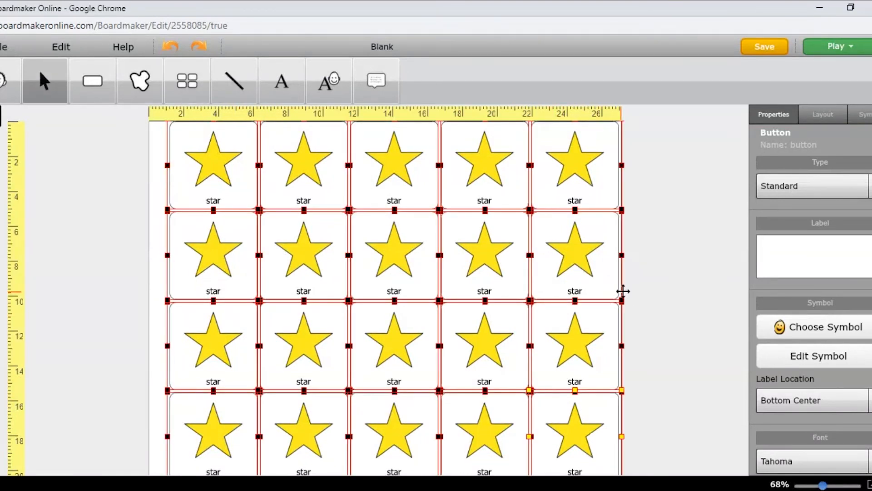
pyautogui.click(622, 293)
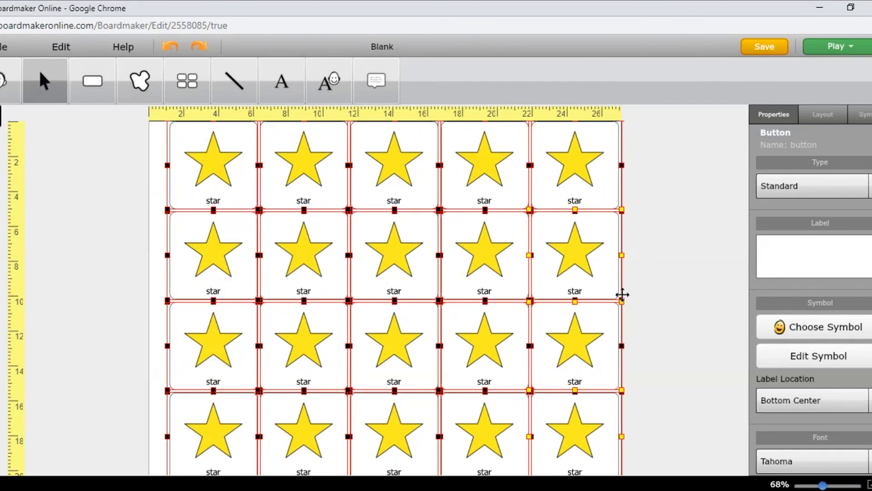
pyautogui.moveTo(622, 294); pyautogui.dragTo(593, 300)
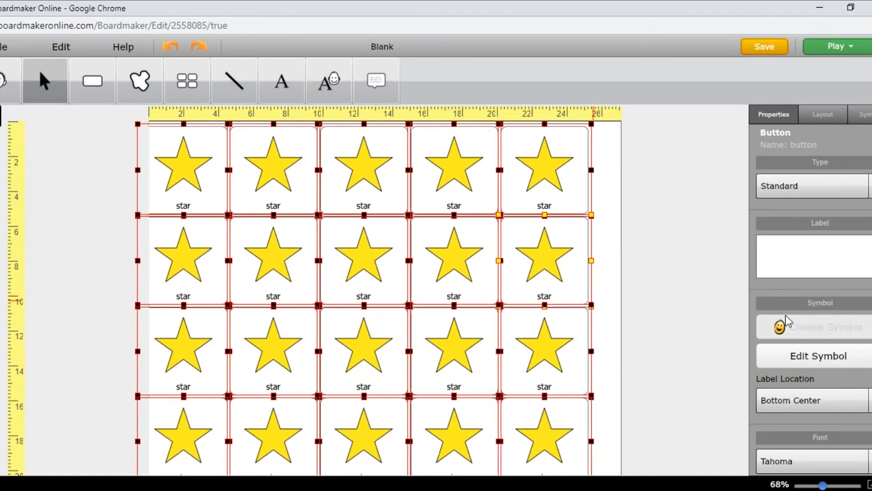
pyautogui.press('Delete')
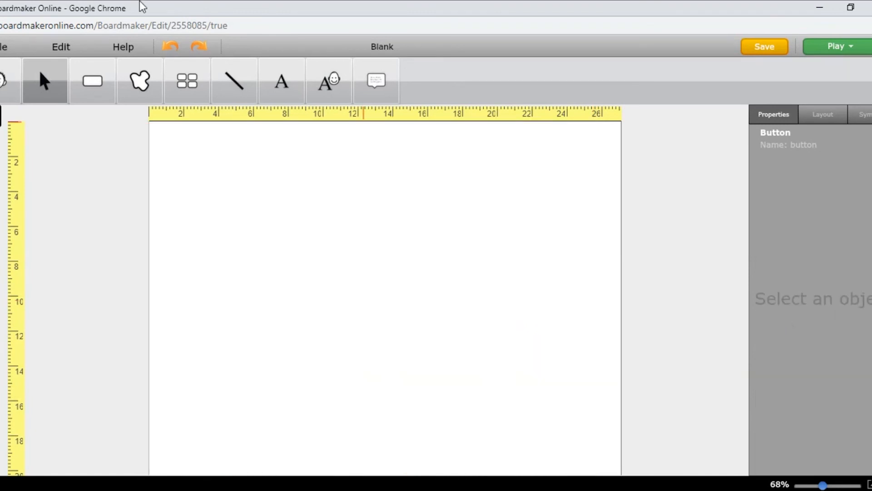
# - Draw one large button across most of the page, label it "star\" and give it the plain yellow star symbol
pyautogui.click(92, 81)
pyautogui.moveTo(180, 150)
pyautogui.mouseDown()
pyautogui.moveTo(522, 403)
pyautogui.moveTo(532, 386)
pyautogui.moveTo(535, 443)
pyautogui.mouseUp()
pyautogui.doubleClick(328, 314)
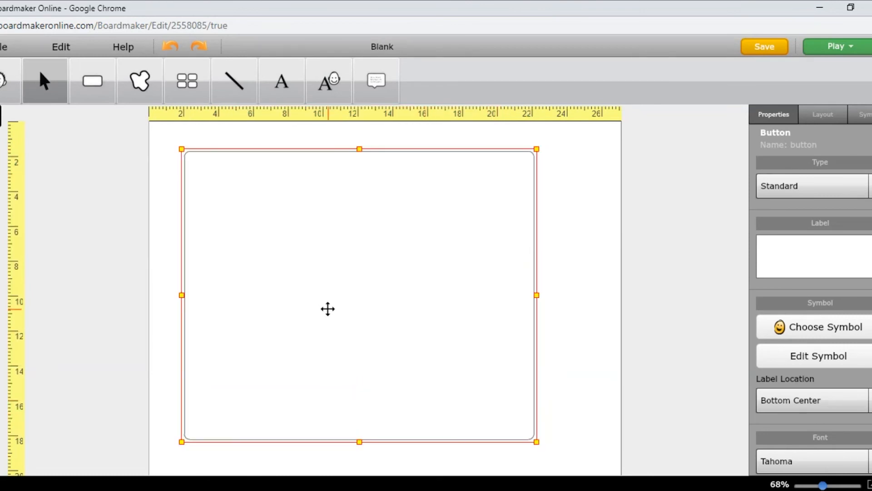
pyautogui.write('star\\')
pyautogui.press('Return')
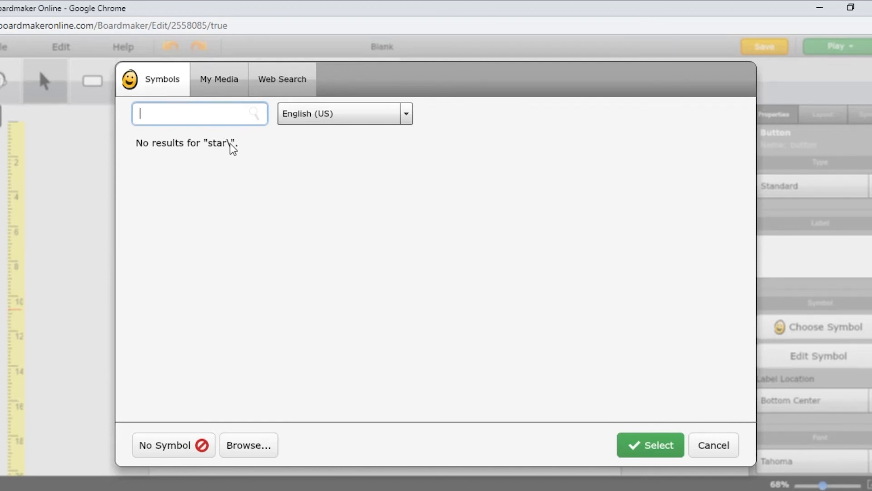
pyautogui.write('star')
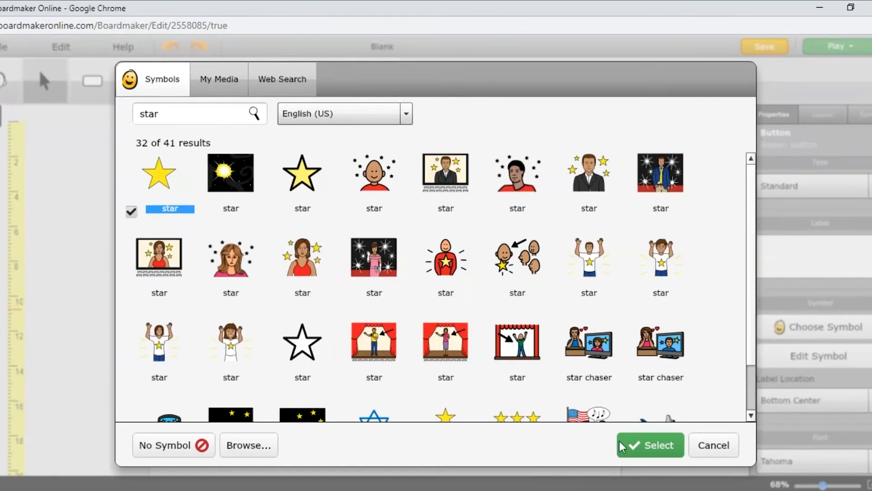
pyautogui.click(651, 456)
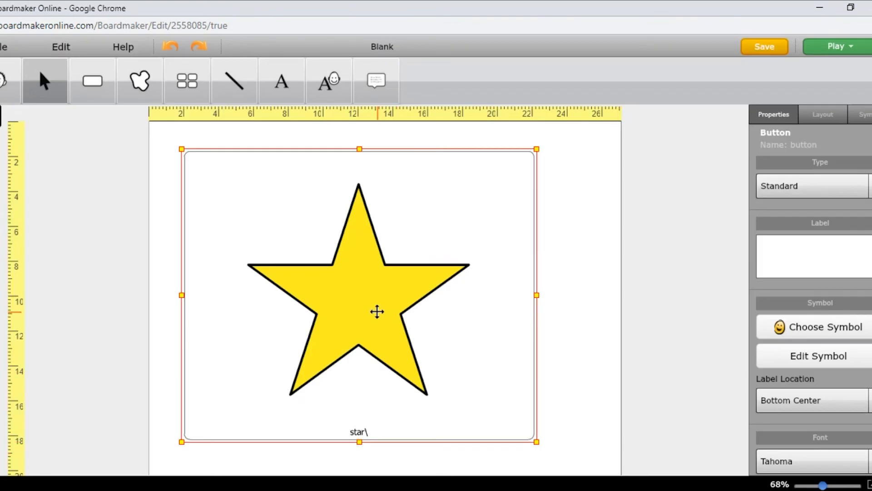
# - Search the symbols for "star", add the plain yellow star to the large button and enlarge it in the button's upper-left corner
pyautogui.click(871, 119)
pyautogui.click(792, 158)
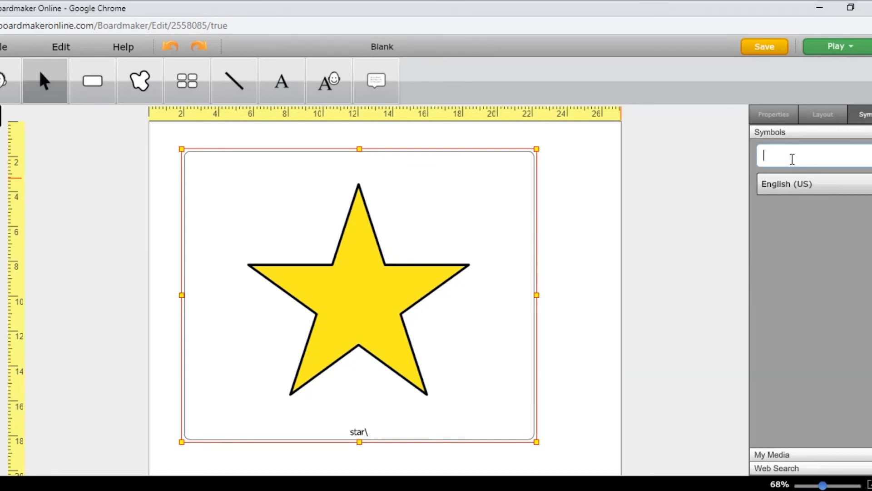
pyautogui.write('star')
pyautogui.press('Return')
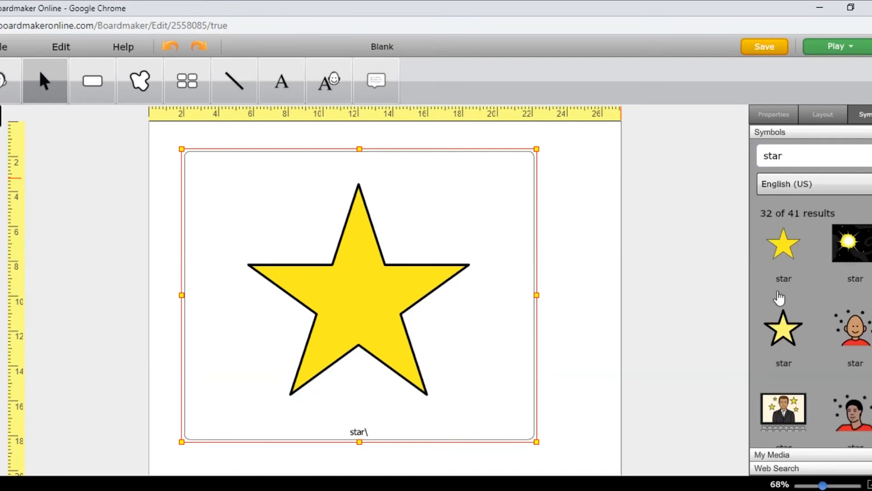
pyautogui.moveTo(787, 256); pyautogui.dragTo(468, 195)
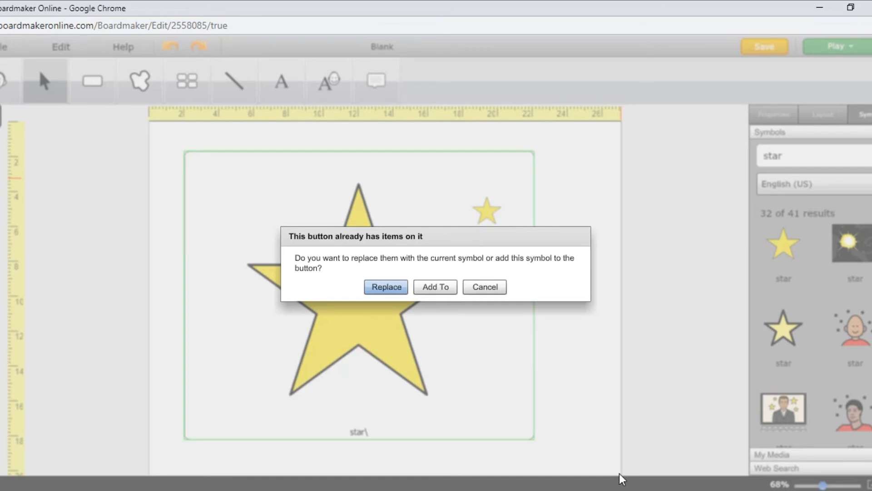
pyautogui.click(438, 290)
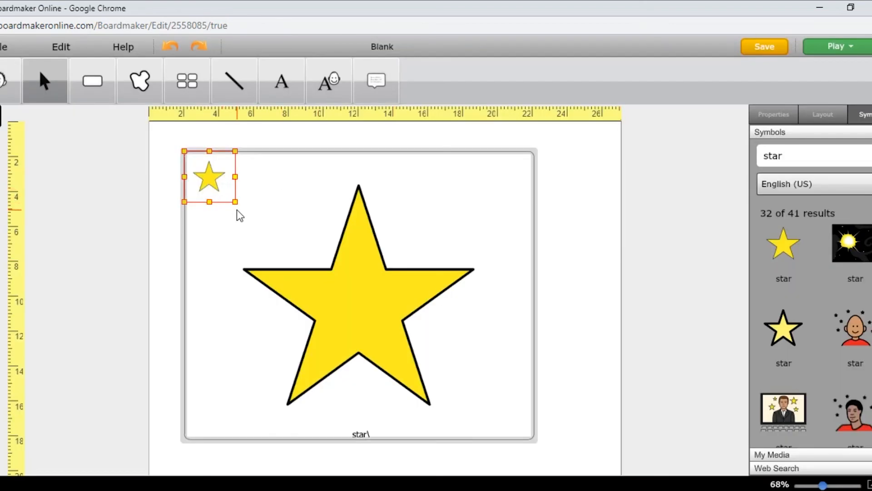
pyautogui.moveTo(235, 201); pyautogui.dragTo(270, 222)
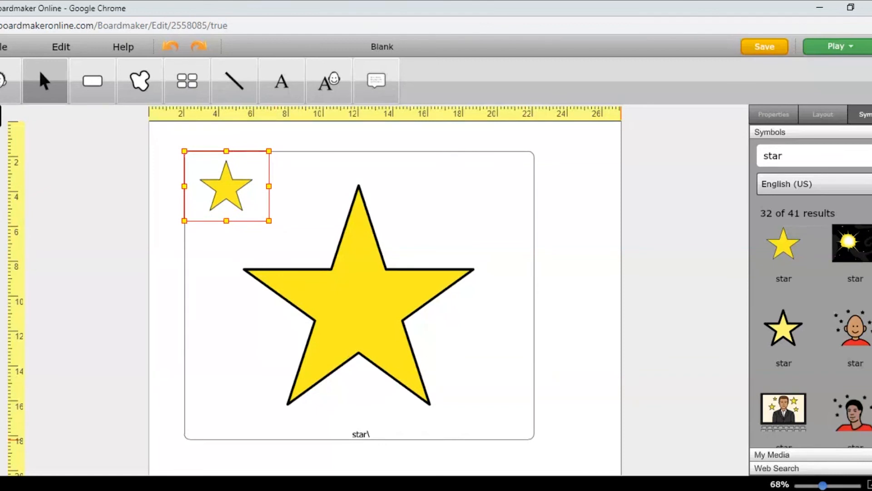
# - Add another plain yellow star to the upper-right area of the large button without replacing its existing items
pyautogui.moveTo(781, 251); pyautogui.dragTo(440, 185)
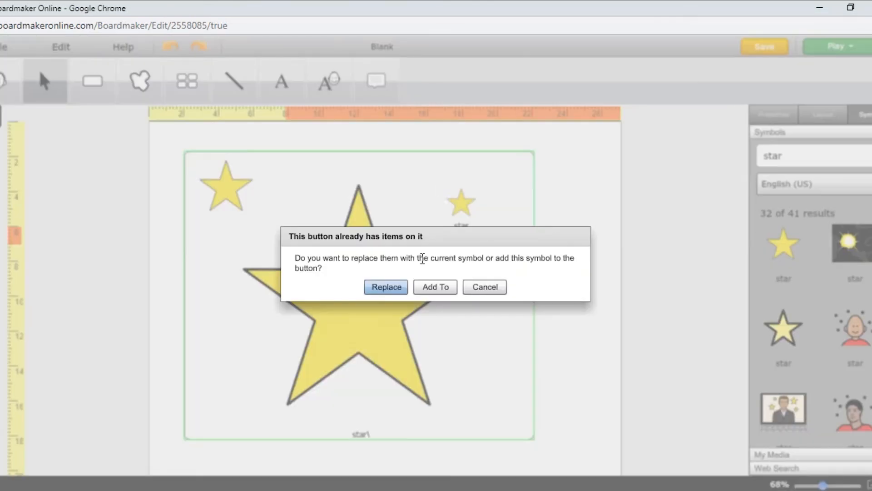
pyautogui.click(433, 286)
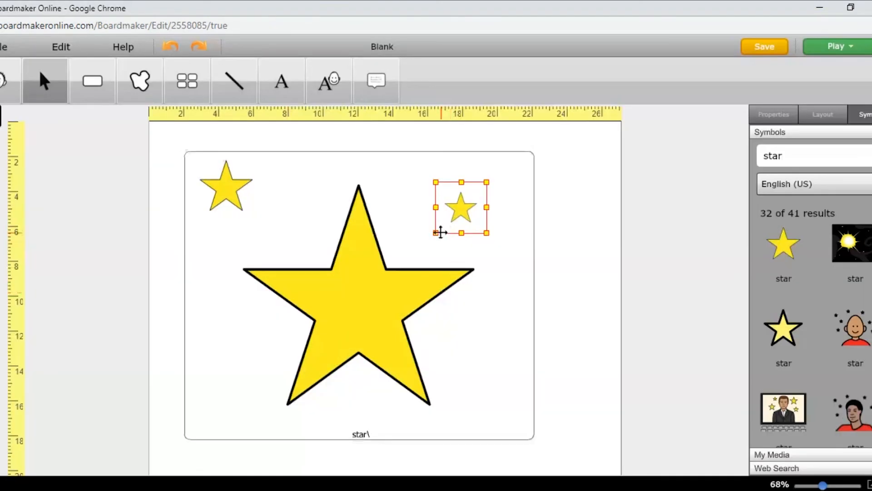
pyautogui.click(351, 287)
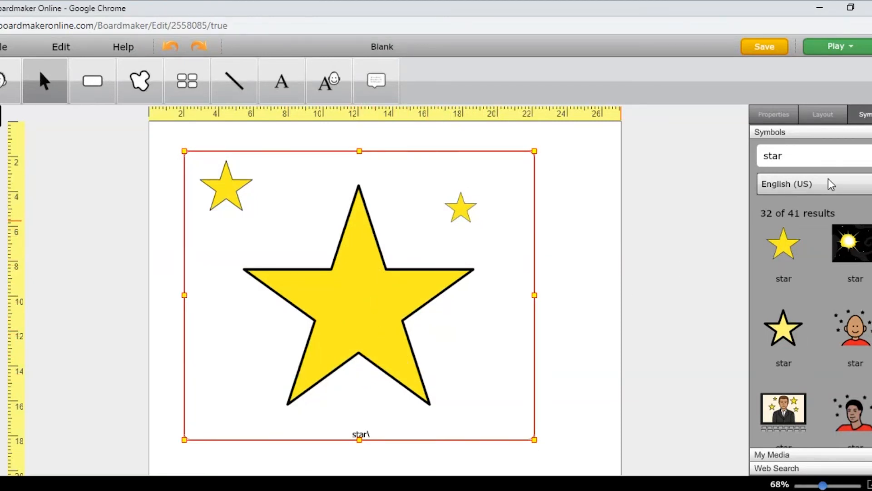
# - Search the symbols for "iPad", add the first iPad to the button and enlarge it in the button's lower-right area
pyautogui.doubleClick(796, 158)
pyautogui.write('IPad')
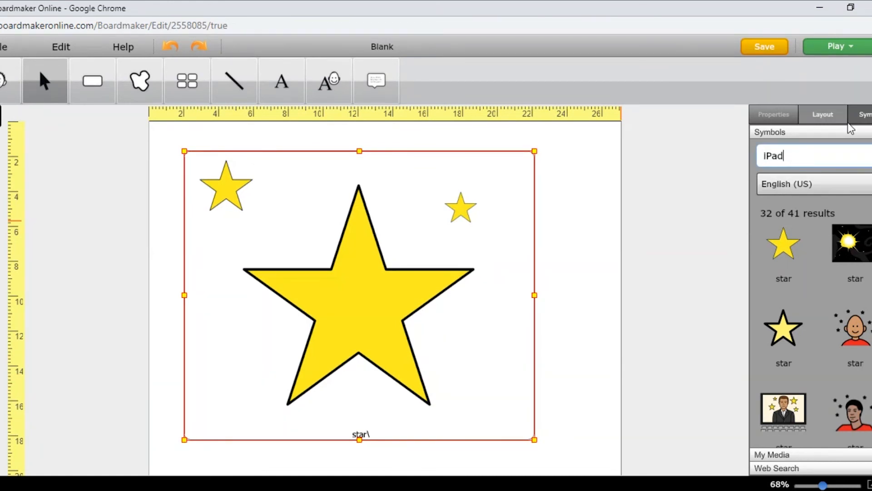
pyautogui.press('Return')
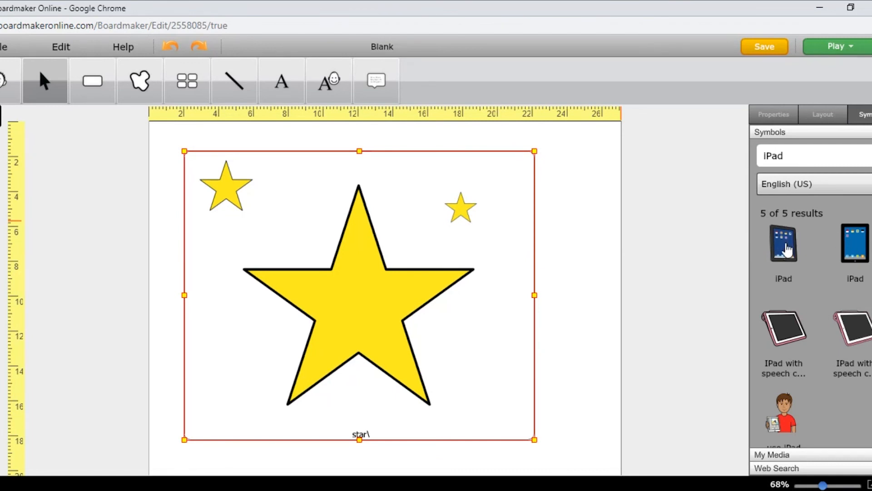
pyautogui.moveTo(784, 245); pyautogui.dragTo(452, 340)
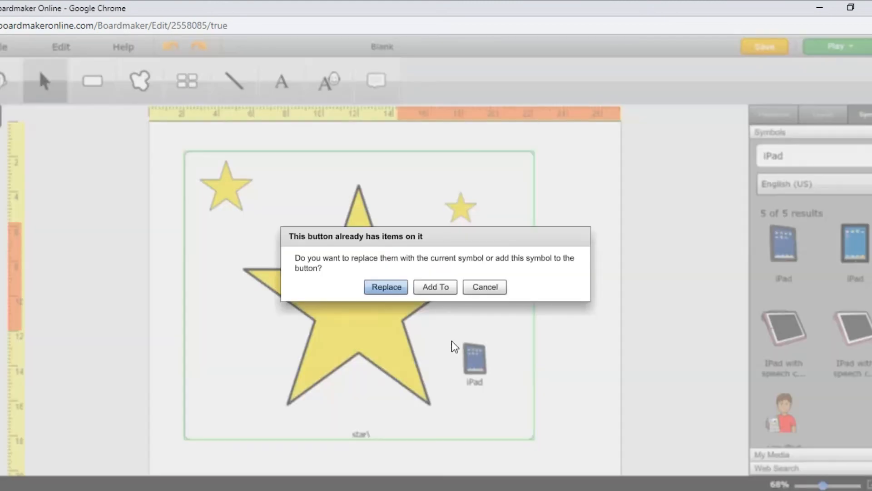
pyautogui.click(432, 286)
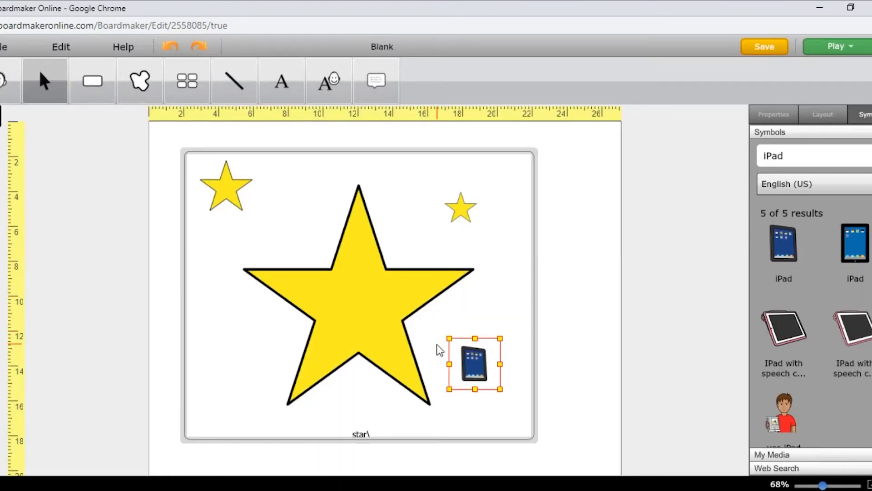
pyautogui.moveTo(449, 338); pyautogui.dragTo(407, 311)
pyautogui.moveTo(454, 354); pyautogui.dragTo(477, 357)
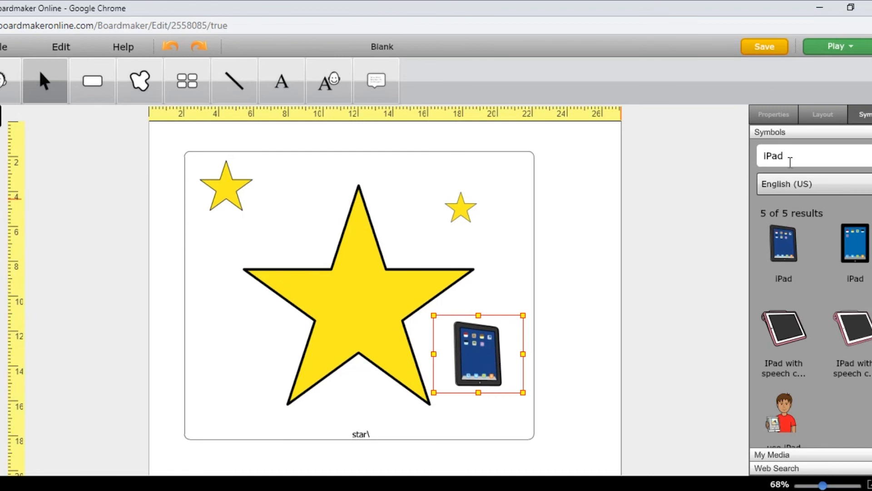
# - Search the symbols for "Harry Potter" and add the first one to the button's lower-left area, keeping the existing items
pyautogui.moveTo(790, 160); pyautogui.dragTo(757, 160)
pyautogui.write('y Potter')
pyautogui.press('Return')
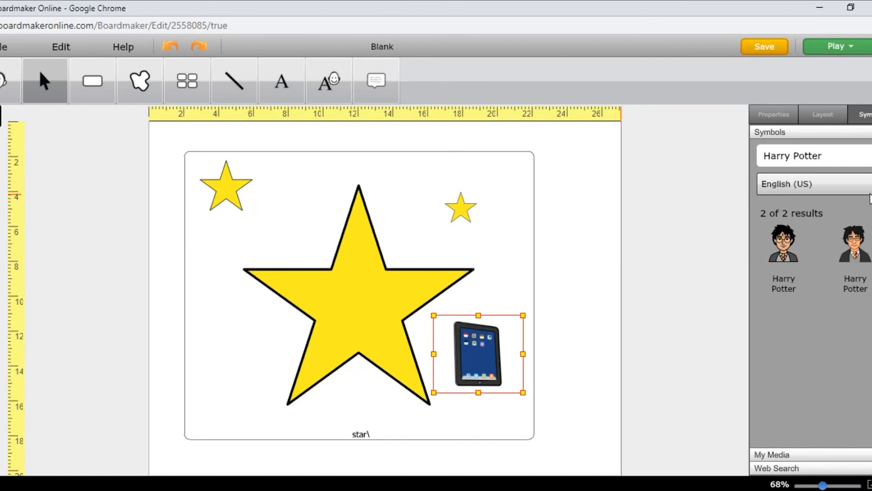
pyautogui.moveTo(779, 245); pyautogui.dragTo(212, 328)
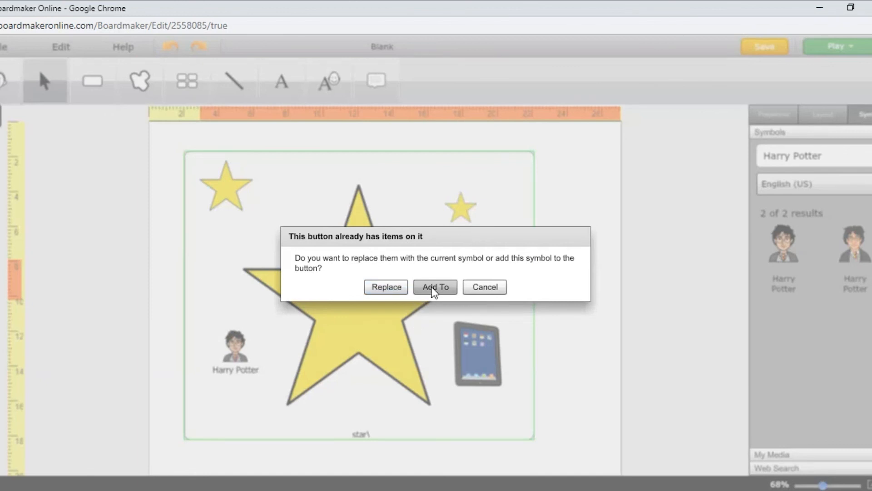
pyautogui.click(433, 287)
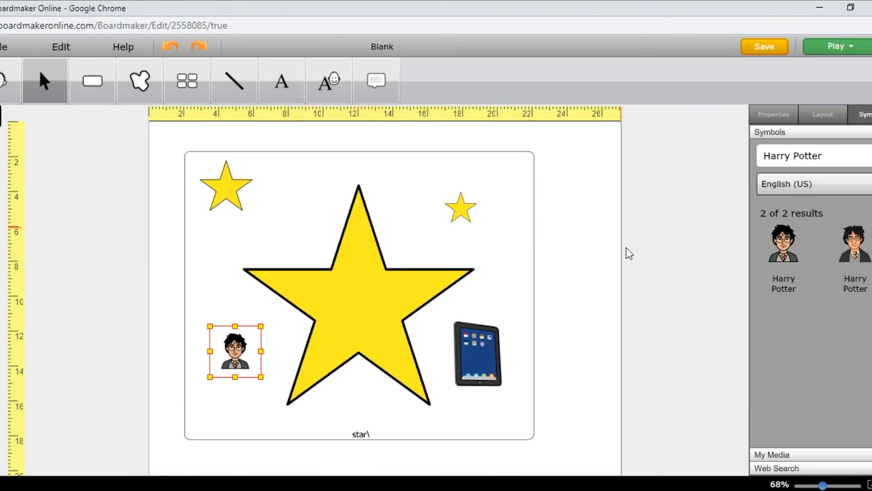
# - Shrink the large central star symbol and extend the button's outline toward the page's lower-right corner
pyautogui.click(531, 428)
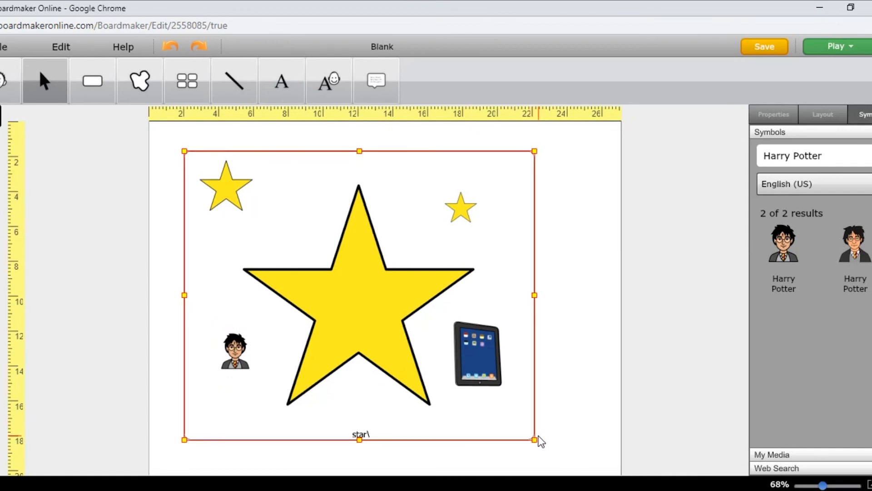
pyautogui.moveTo(533, 438); pyautogui.dragTo(383, 300)
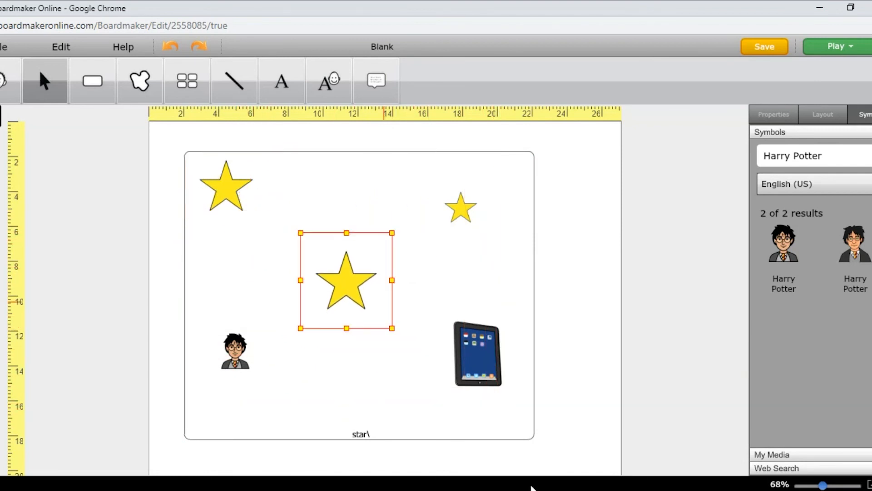
pyautogui.click(533, 438)
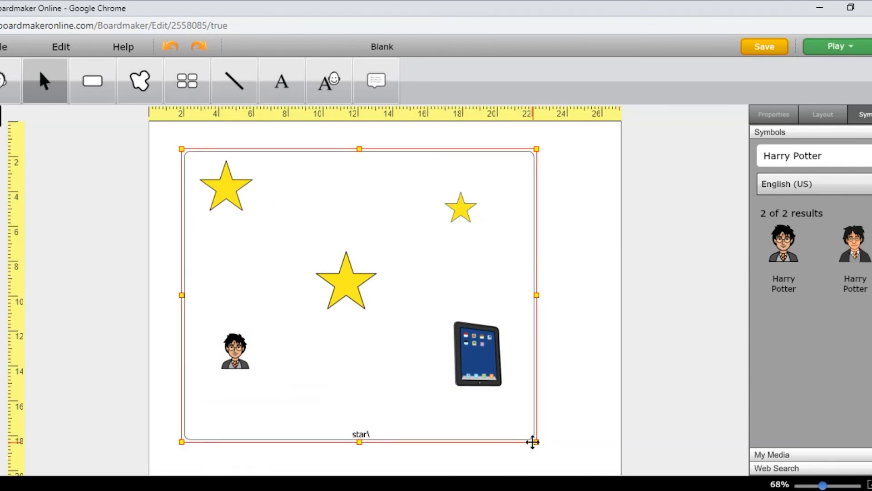
pyautogui.moveTo(537, 441); pyautogui.dragTo(594, 459)
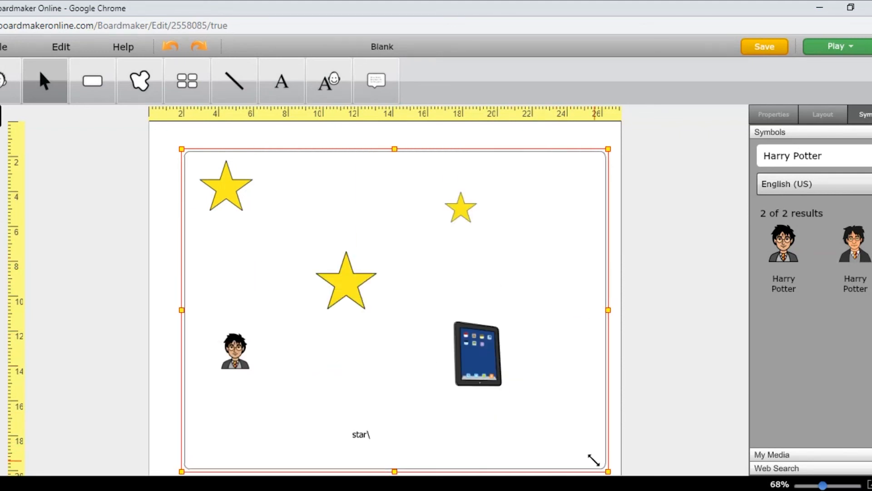
# - Change the large button's label text to "Reward"
pyautogui.click(373, 436)
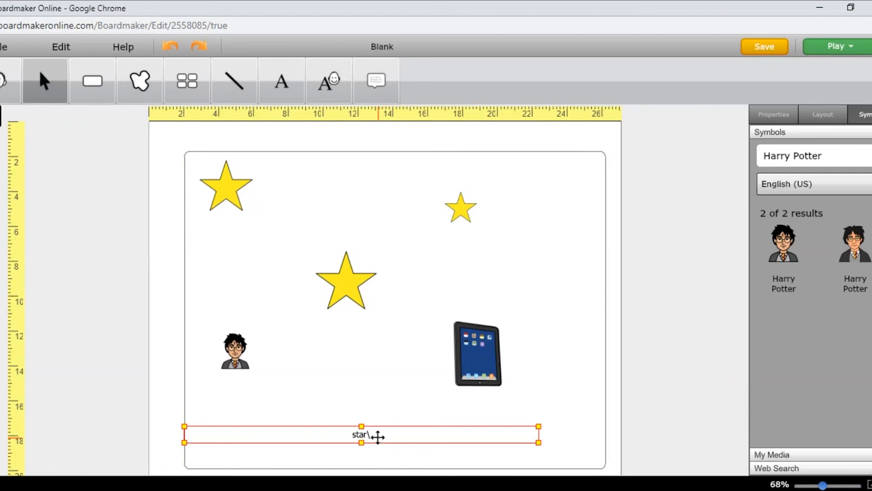
pyautogui.write('Reward')
pyautogui.click(387, 353)
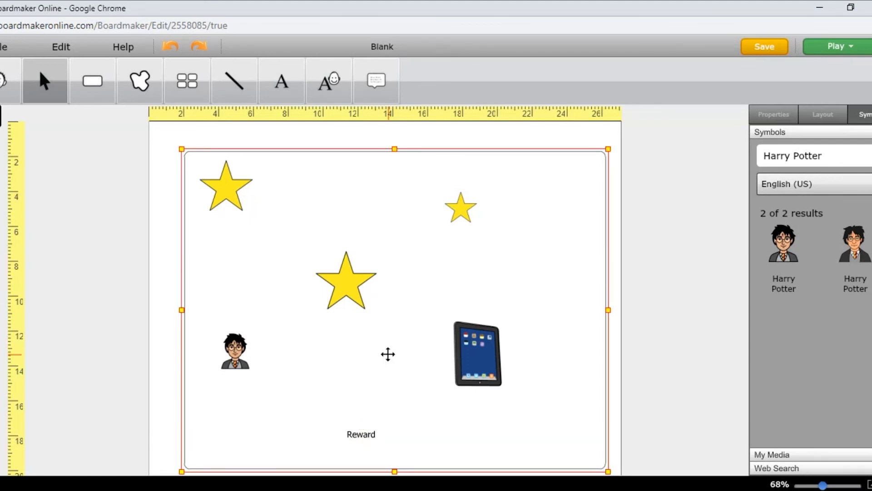
# - Enlarge the iPad, Harry Potter and upper-right star symbols inside the "Reward" button, and move Harry Potter slightly lower
pyautogui.click(484, 359)
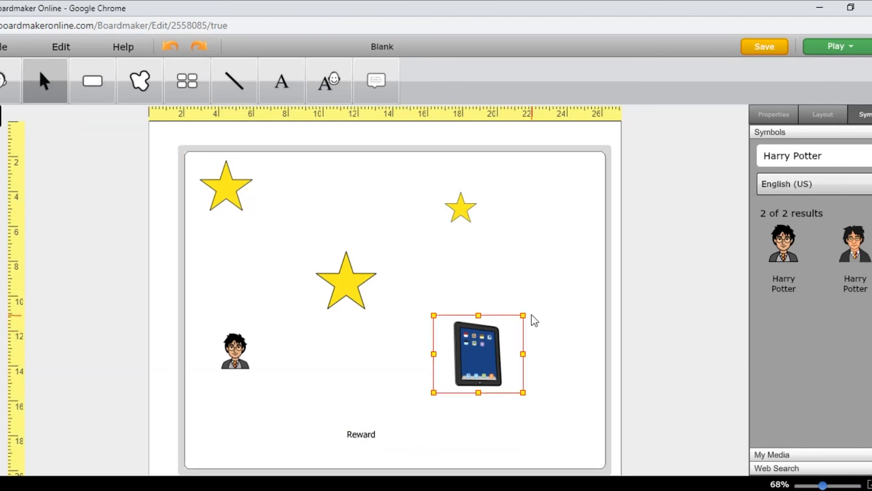
pyautogui.moveTo(523, 314); pyautogui.dragTo(579, 234)
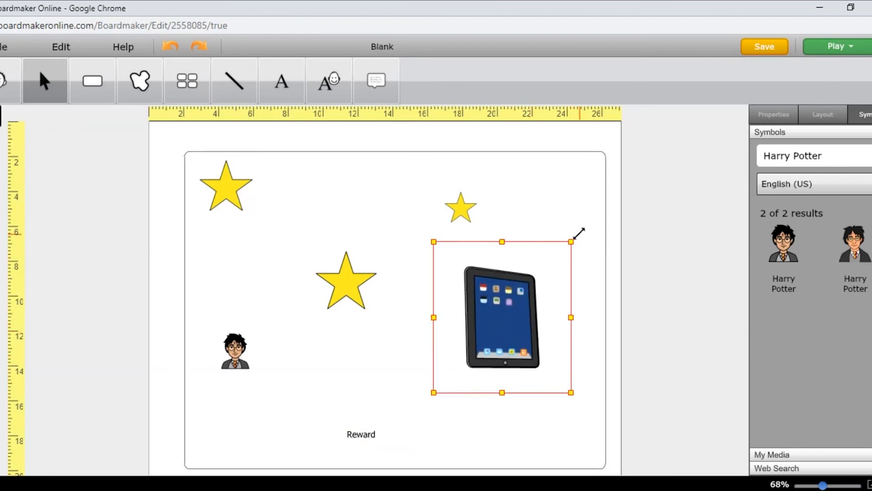
pyautogui.click(245, 334)
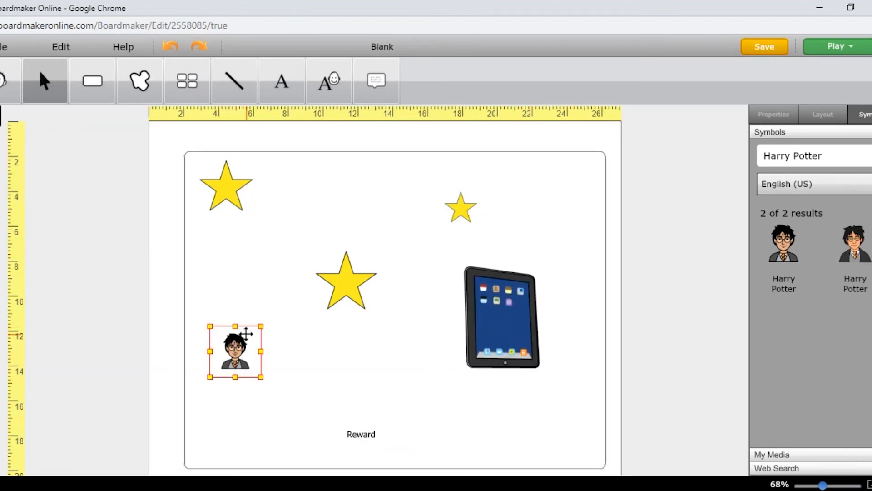
pyautogui.moveTo(260, 326); pyautogui.dragTo(315, 284)
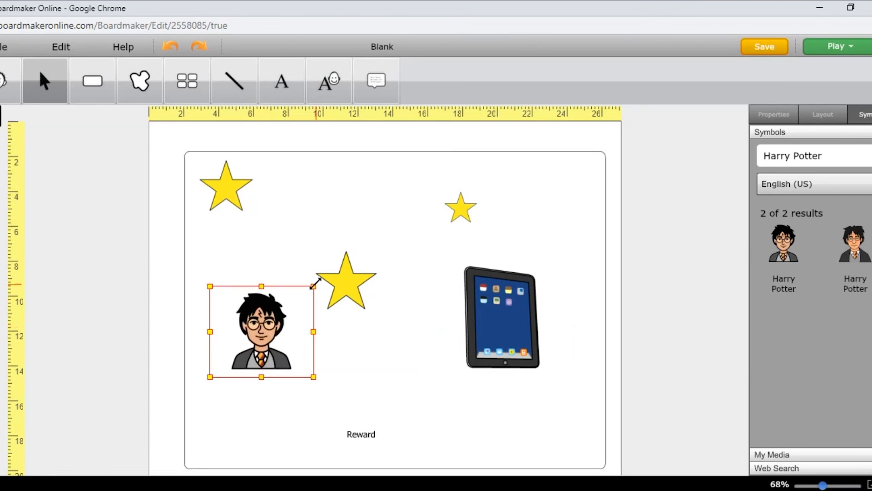
pyautogui.moveTo(255, 347); pyautogui.dragTo(258, 379)
pyautogui.click(465, 200)
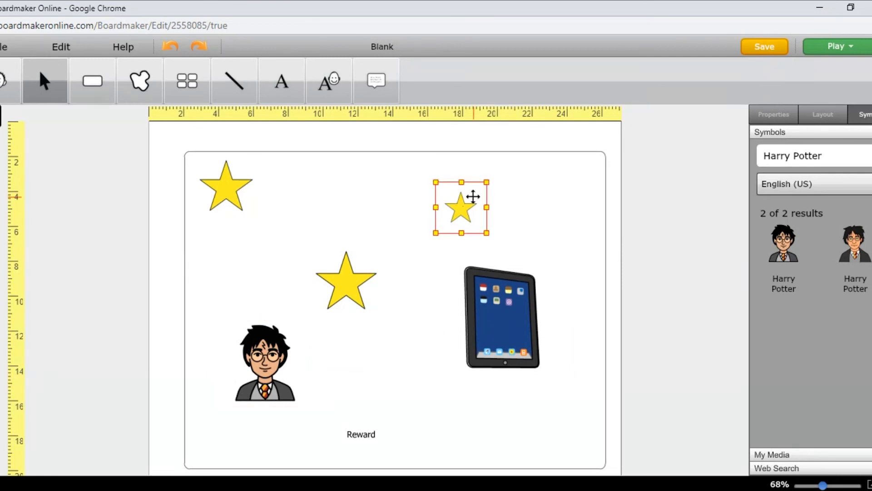
pyautogui.moveTo(487, 182); pyautogui.dragTo(512, 176)
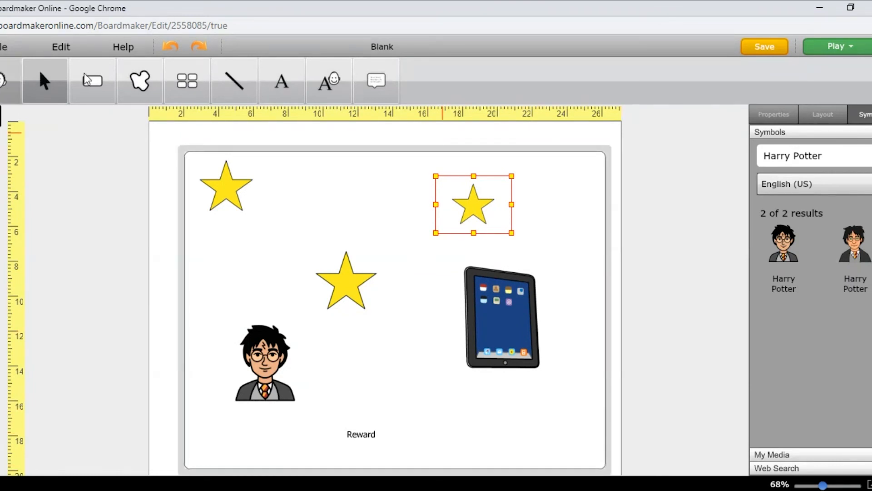
# - Save the activity under the name "Reward for" plus the student's first name, and close the editor window, agreeing to leave the site
pyautogui.click(768, 47)
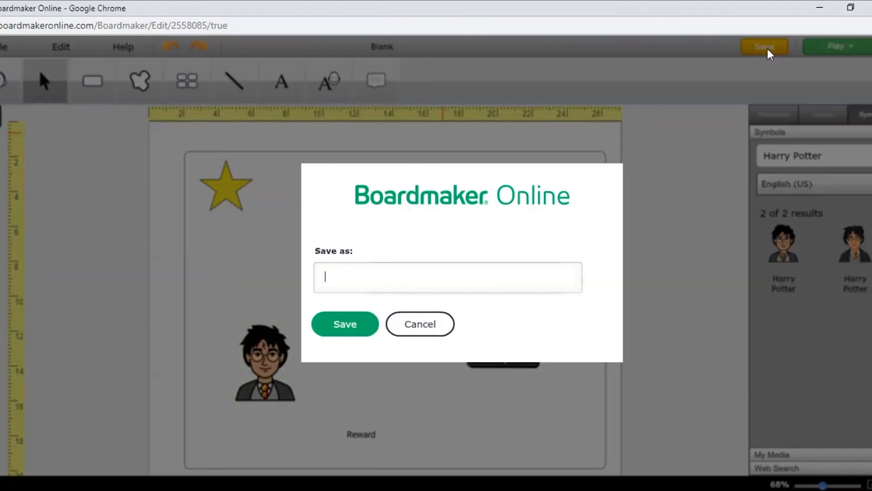
pyautogui.write('Reward for Jazmin')
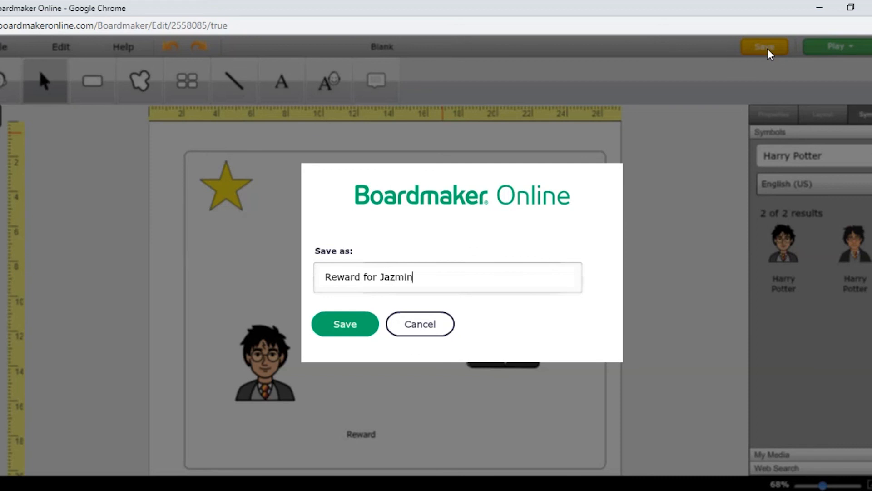
pyautogui.click(334, 327)
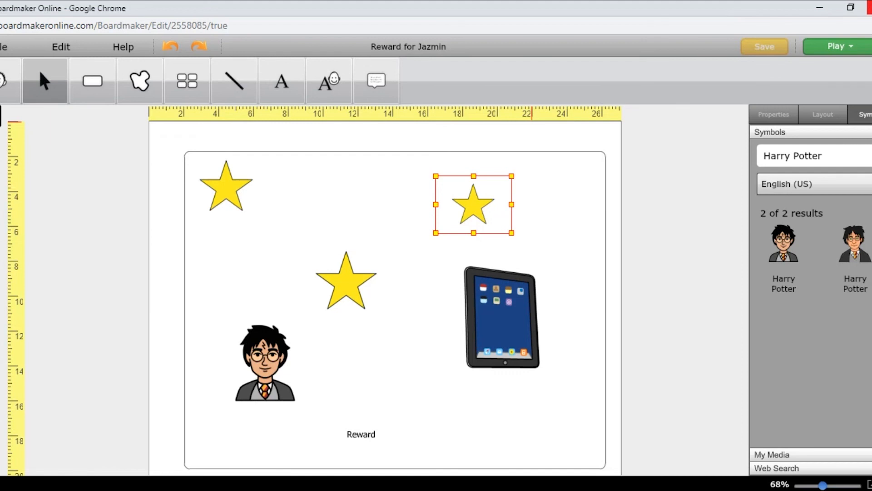
pyautogui.click(870, 7)
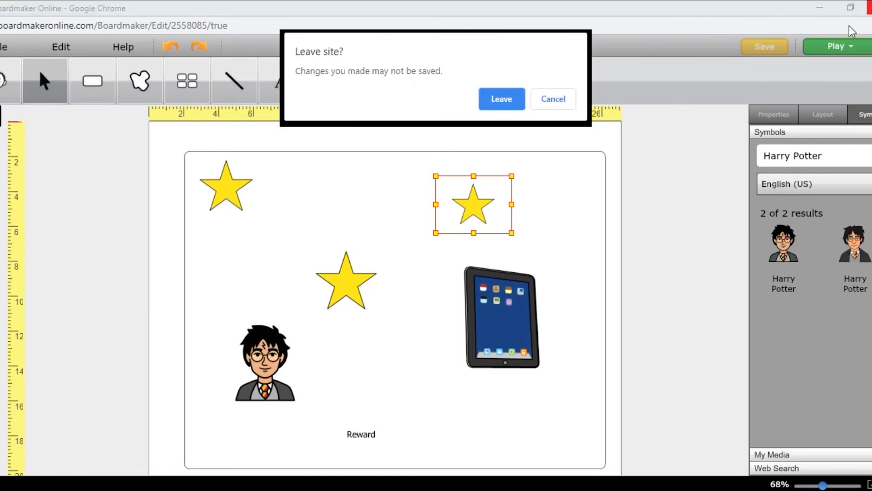
pyautogui.click(507, 98)
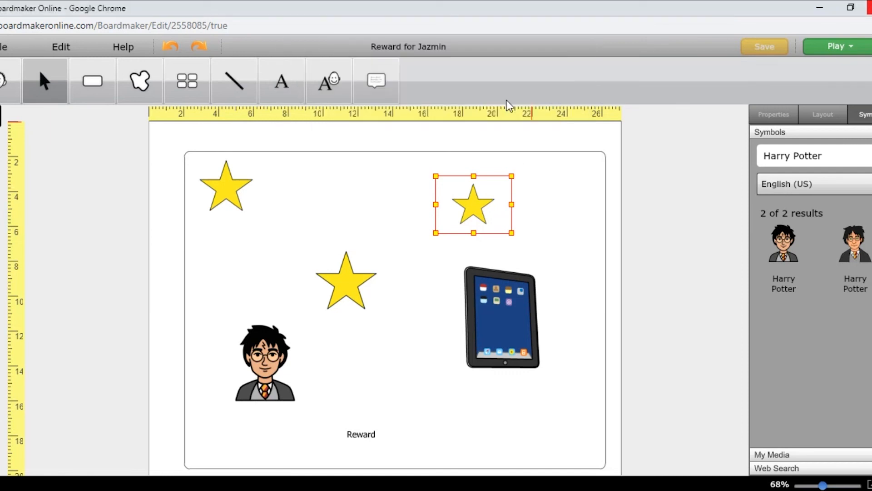